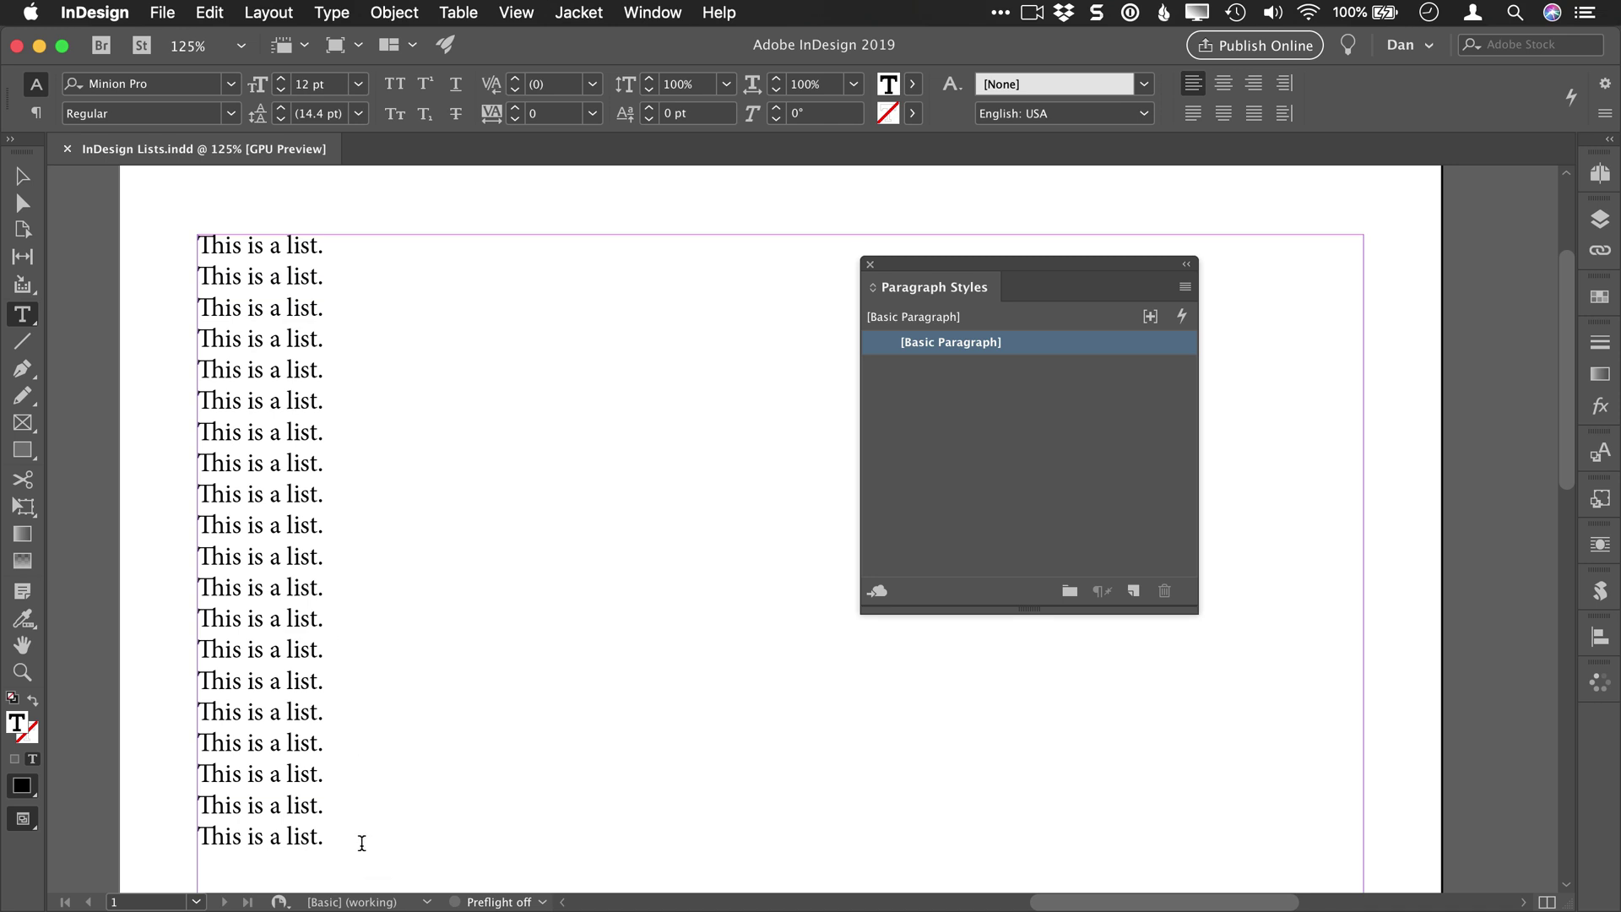
# Select the twenty 'This is a list.' lines and apply paragraph numbering so they read 1–20
pyautogui.moveTo(356, 837); pyautogui.dragTo(180, 230)
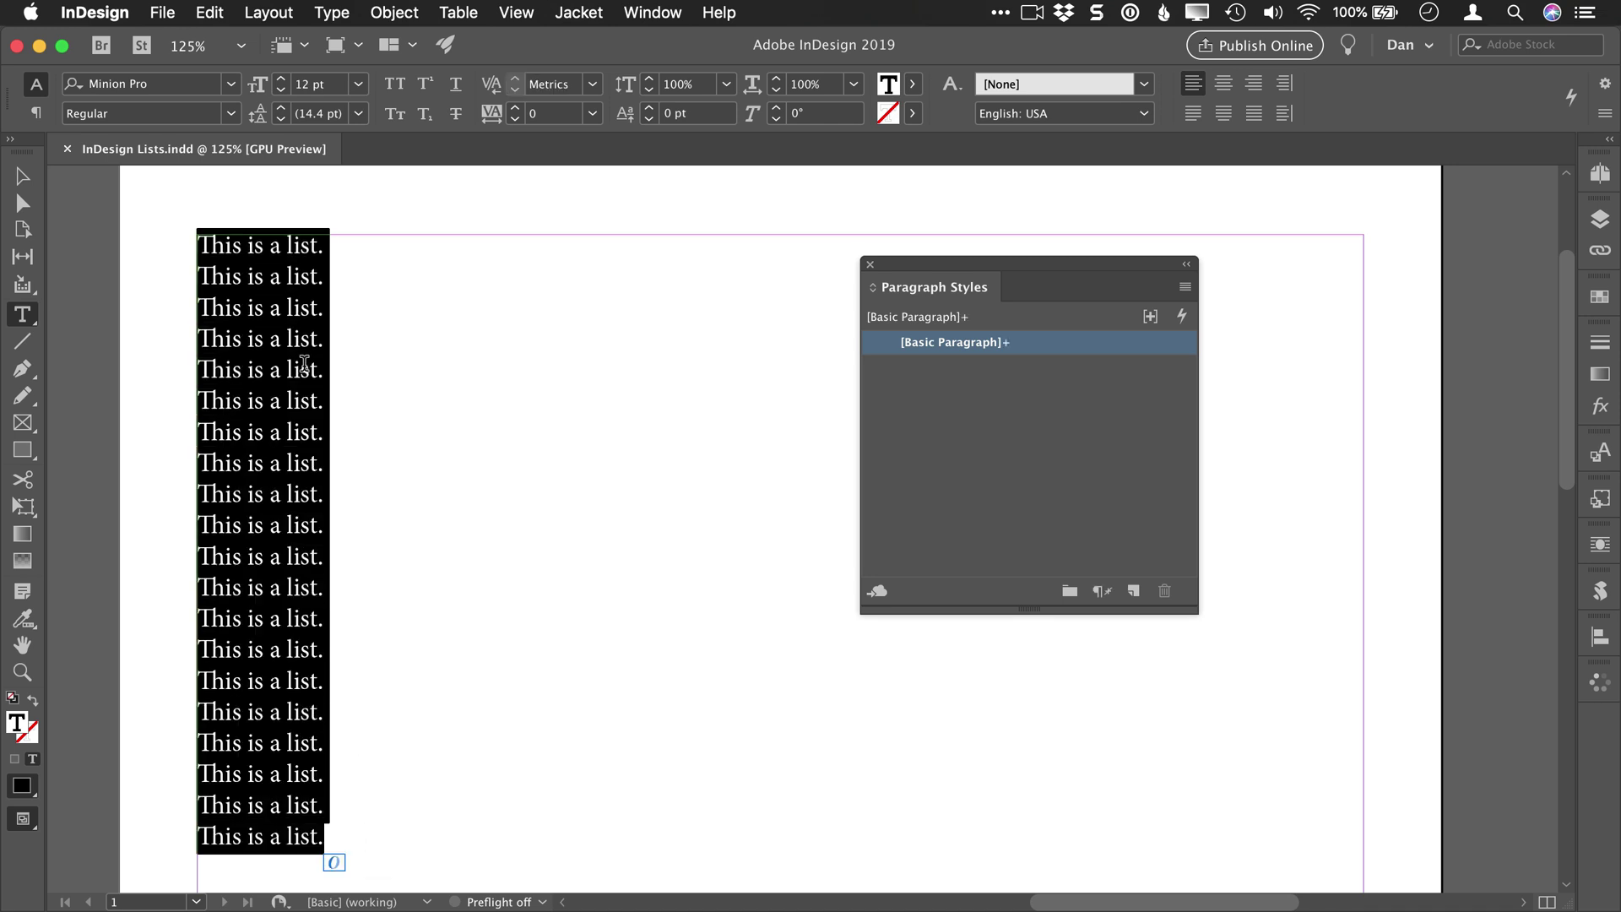
pyautogui.click(36, 113)
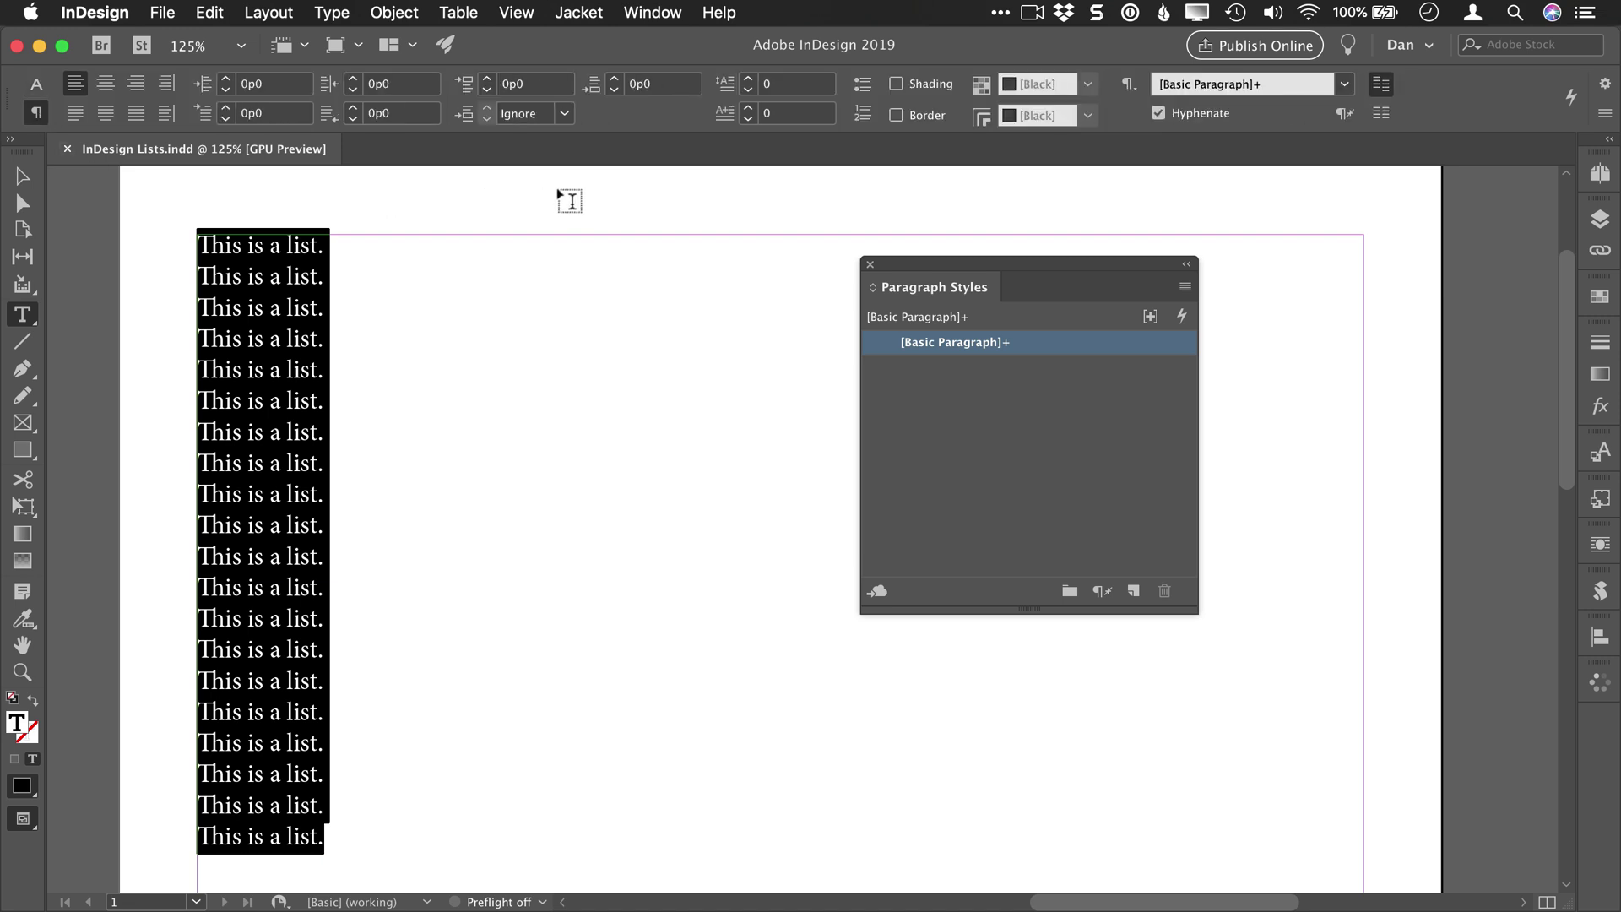
pyautogui.click(863, 121)
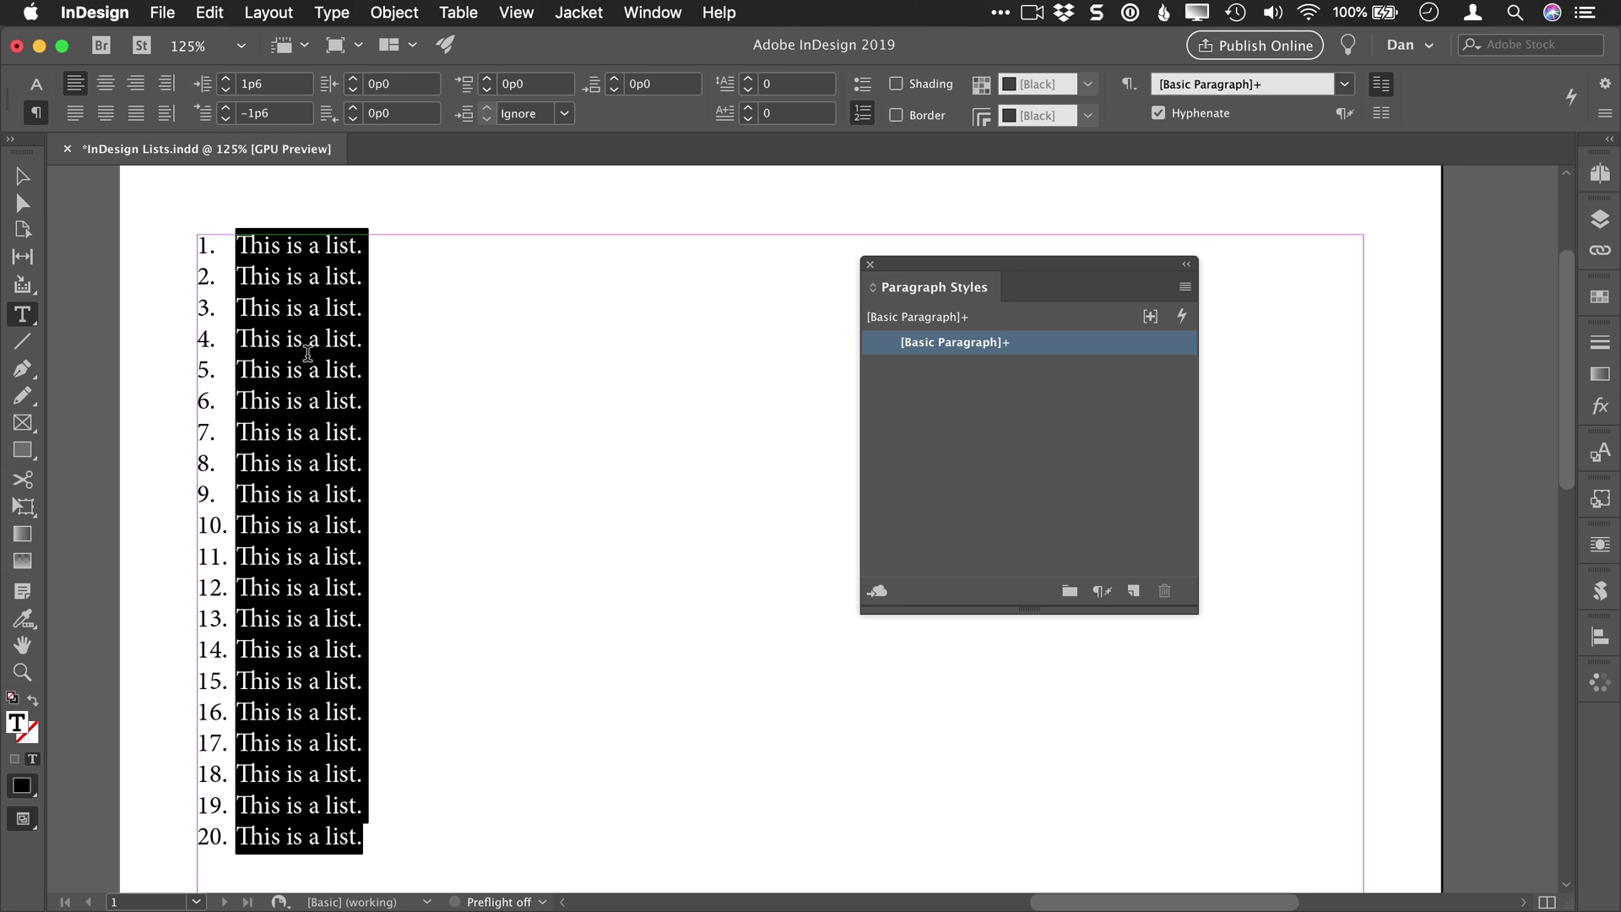
pyautogui.click(287, 447)
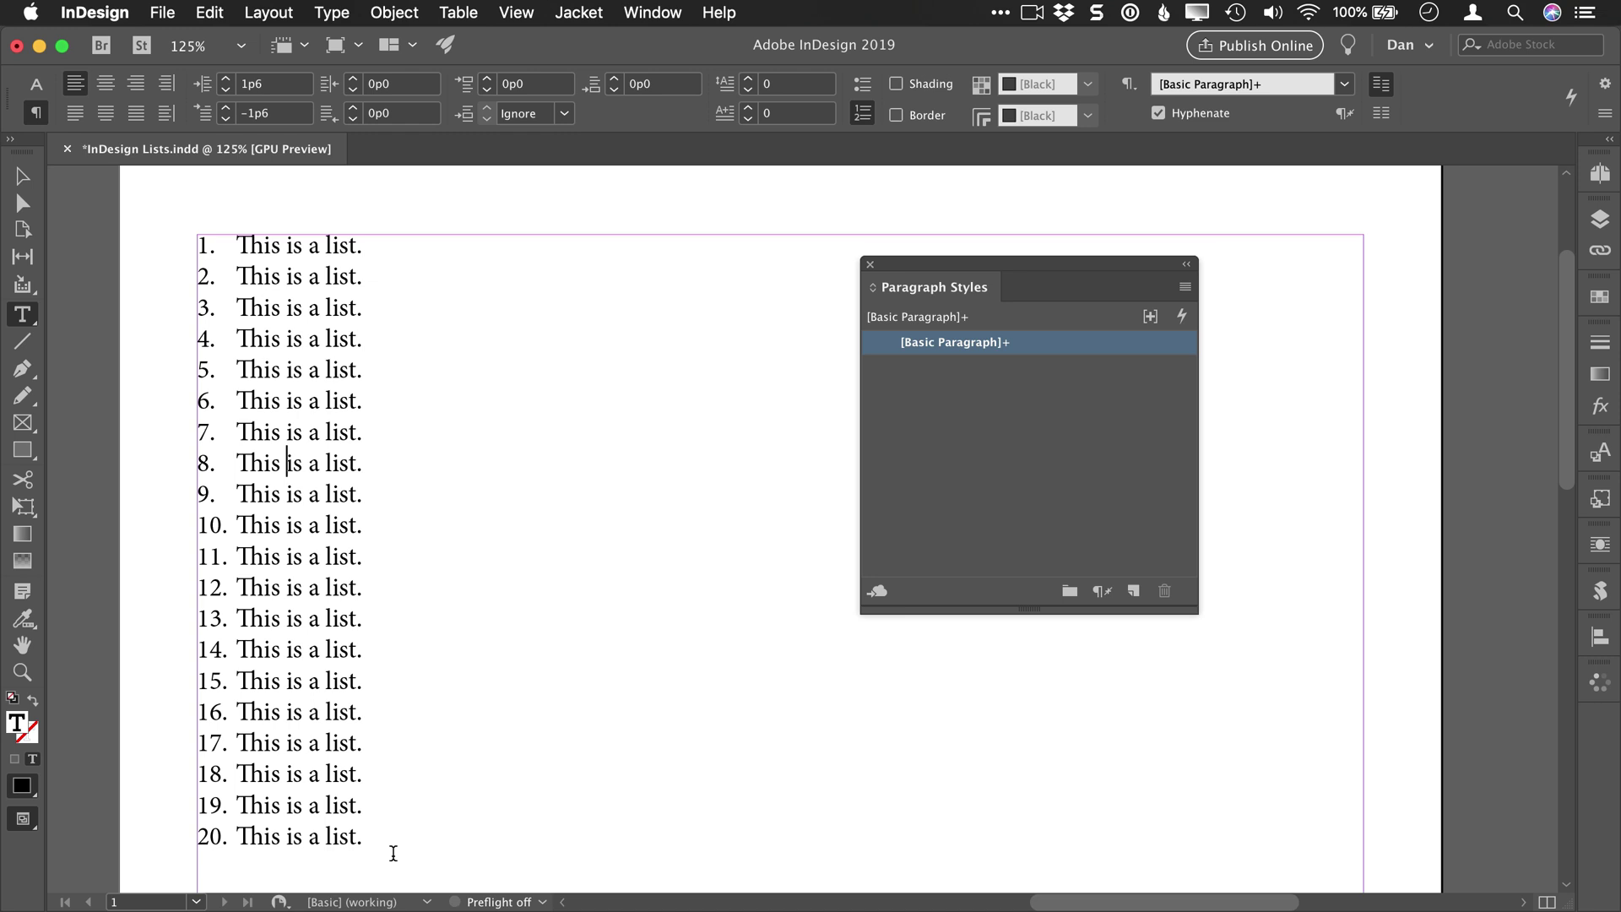
pyautogui.moveTo(391, 850); pyautogui.dragTo(231, 206)
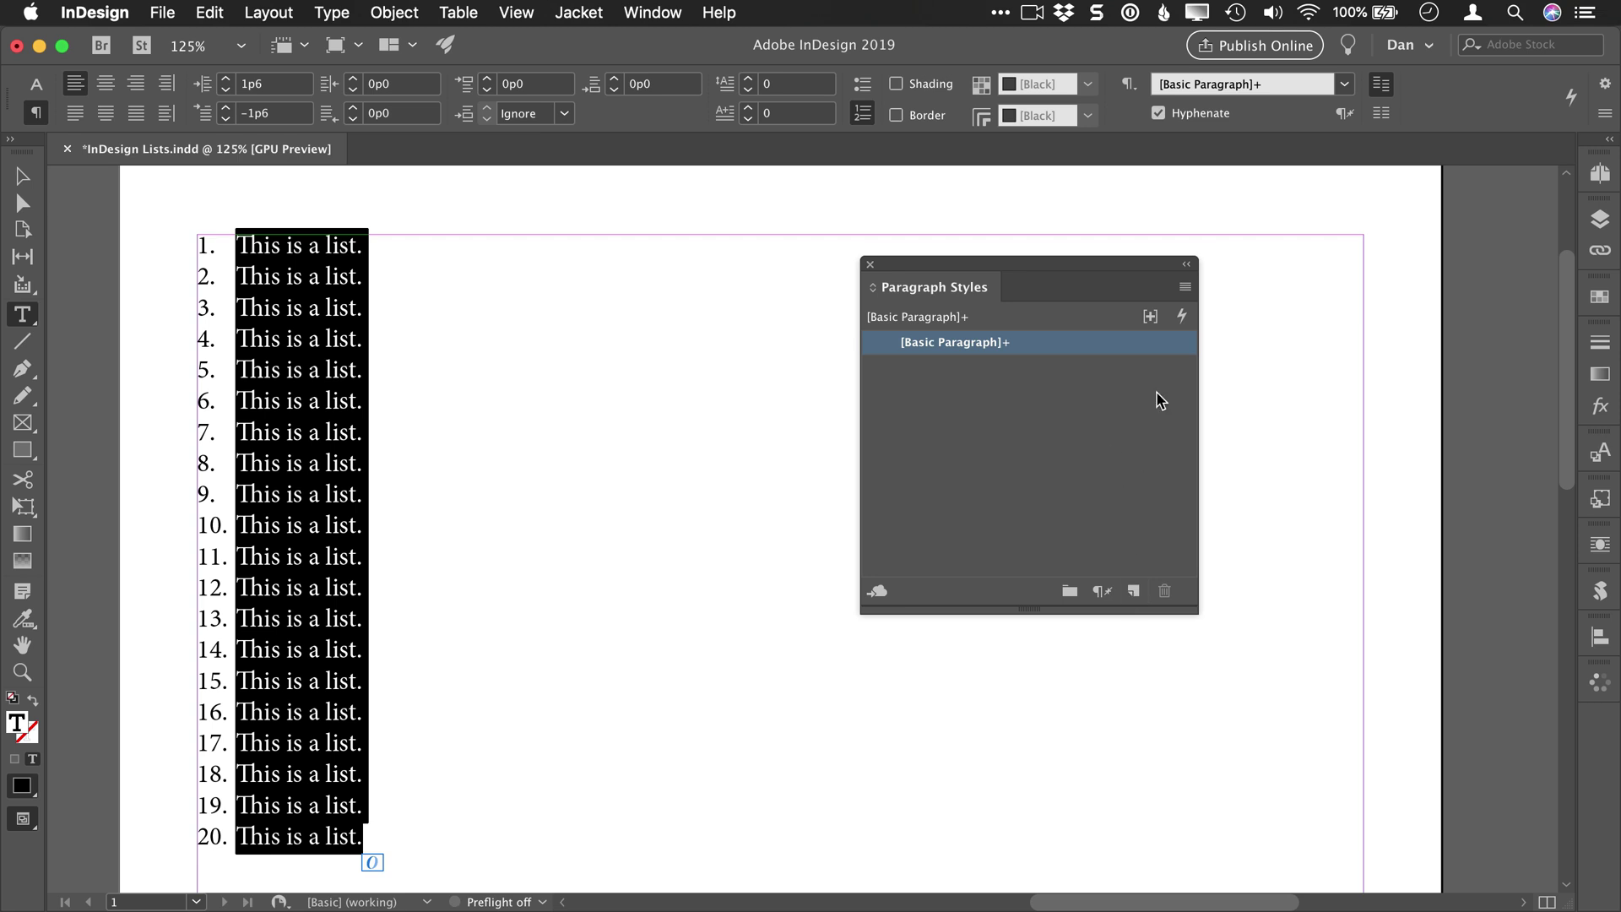
# Try making a new paragraph style from the list, then cancel and undo Paragraph Style 1
pyautogui.click(1186, 288)
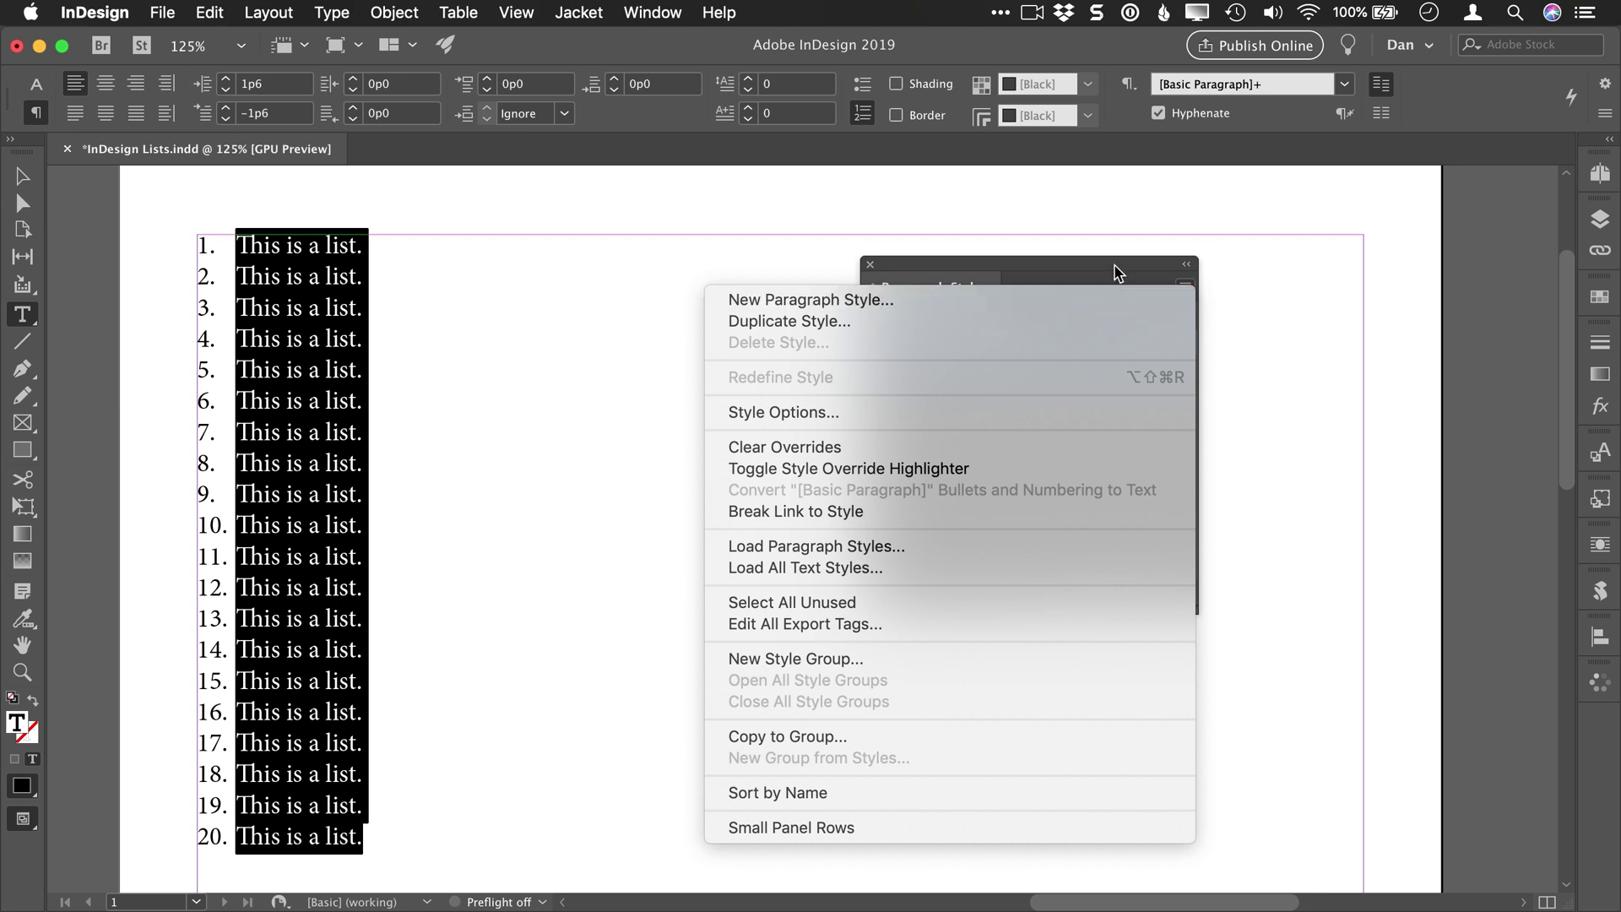
pyautogui.click(1083, 302)
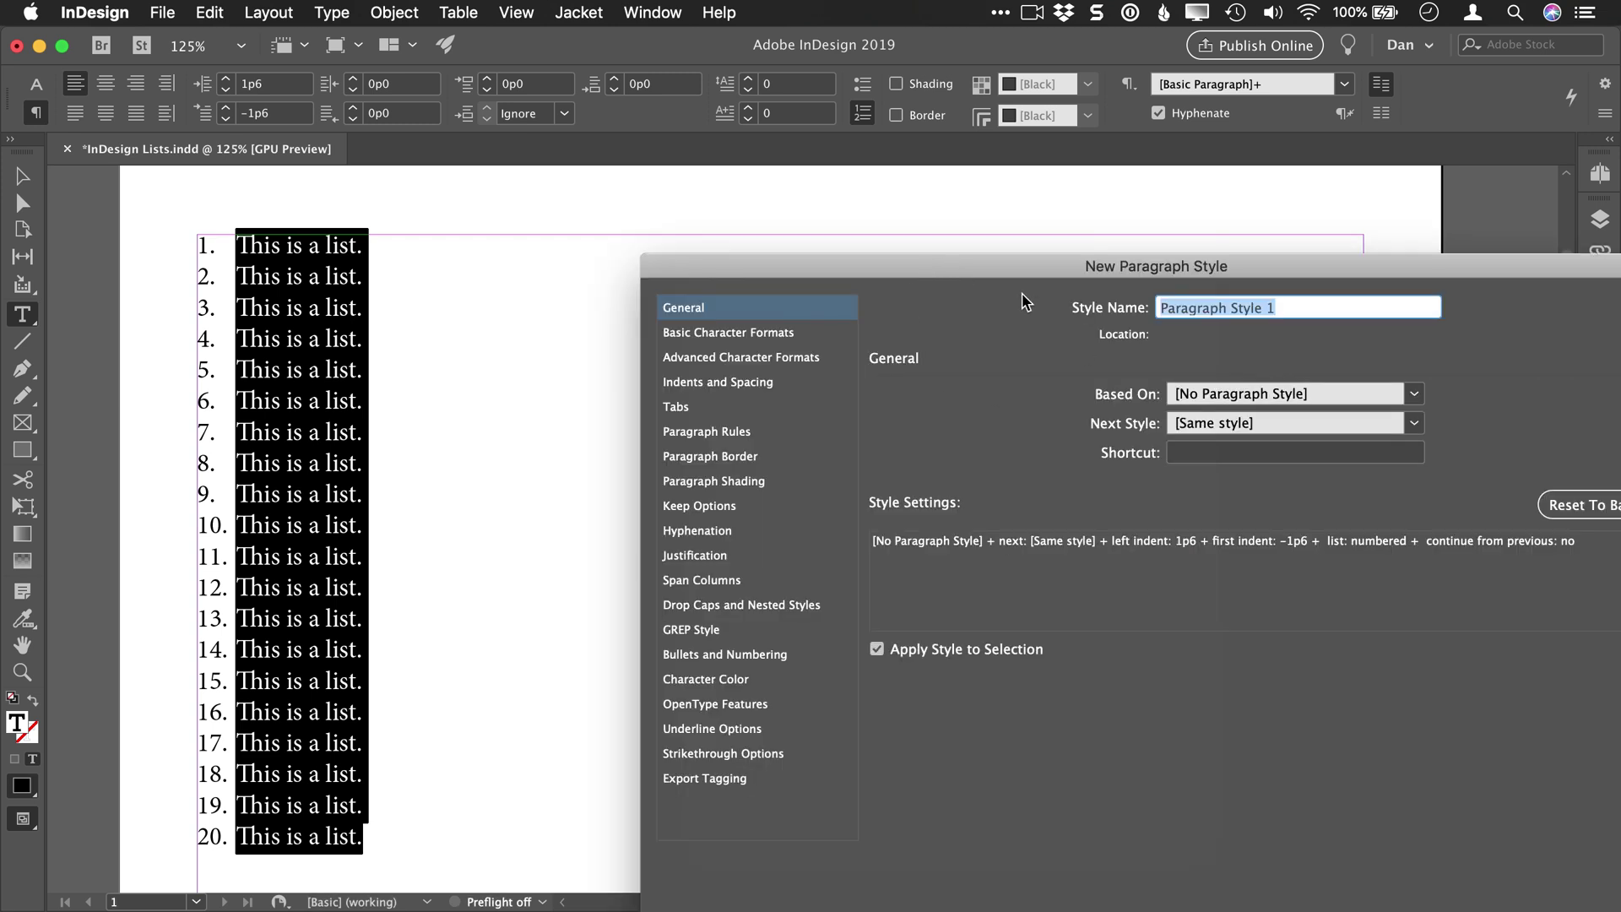
pyautogui.moveTo(1050, 269); pyautogui.dragTo(836, 82)
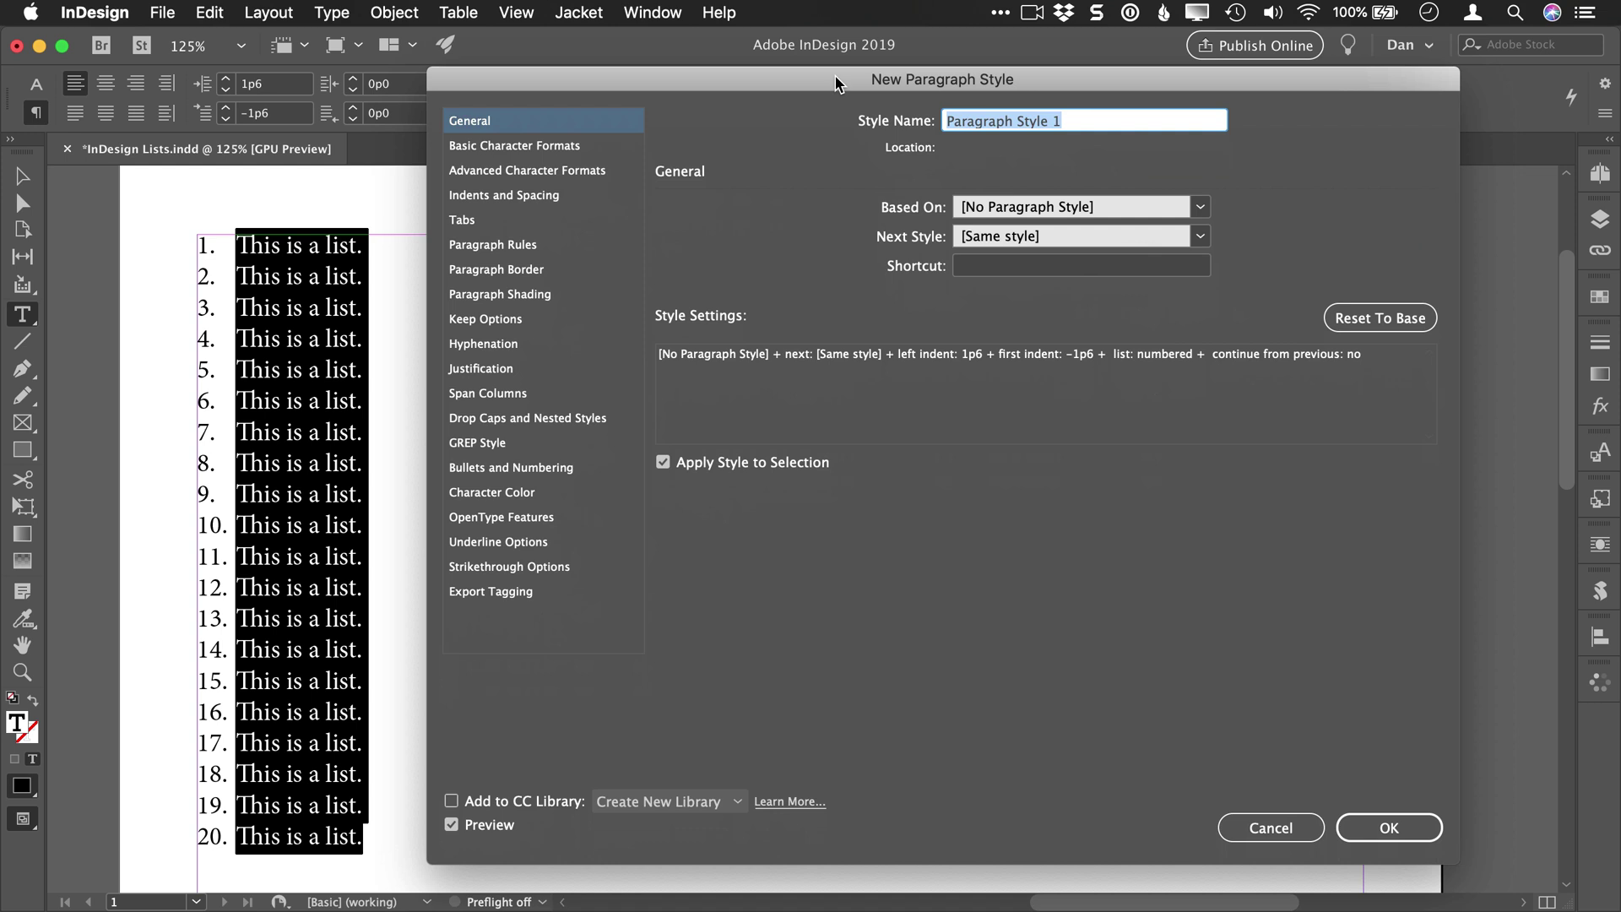
pyautogui.click(1264, 824)
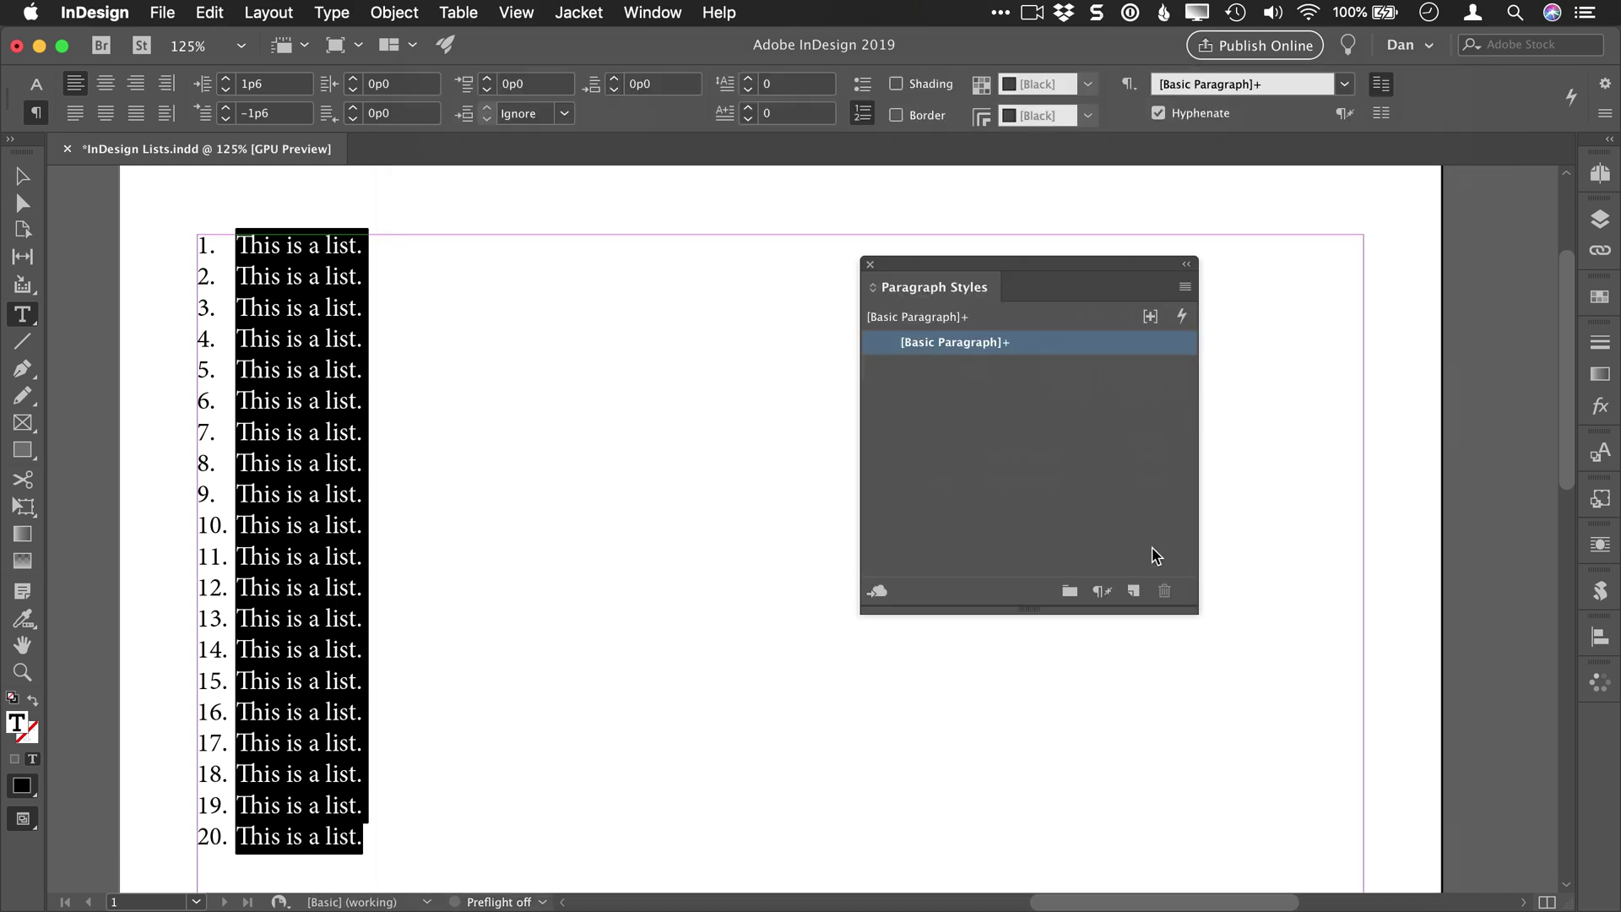
pyautogui.click(1133, 593)
pyautogui.press('super+z')
# Reopen New Paragraph Style from the Paragraph Styles panel menu
pyautogui.keyDown('alt'); pyautogui.click(1133, 594); pyautogui.keyUp('alt')
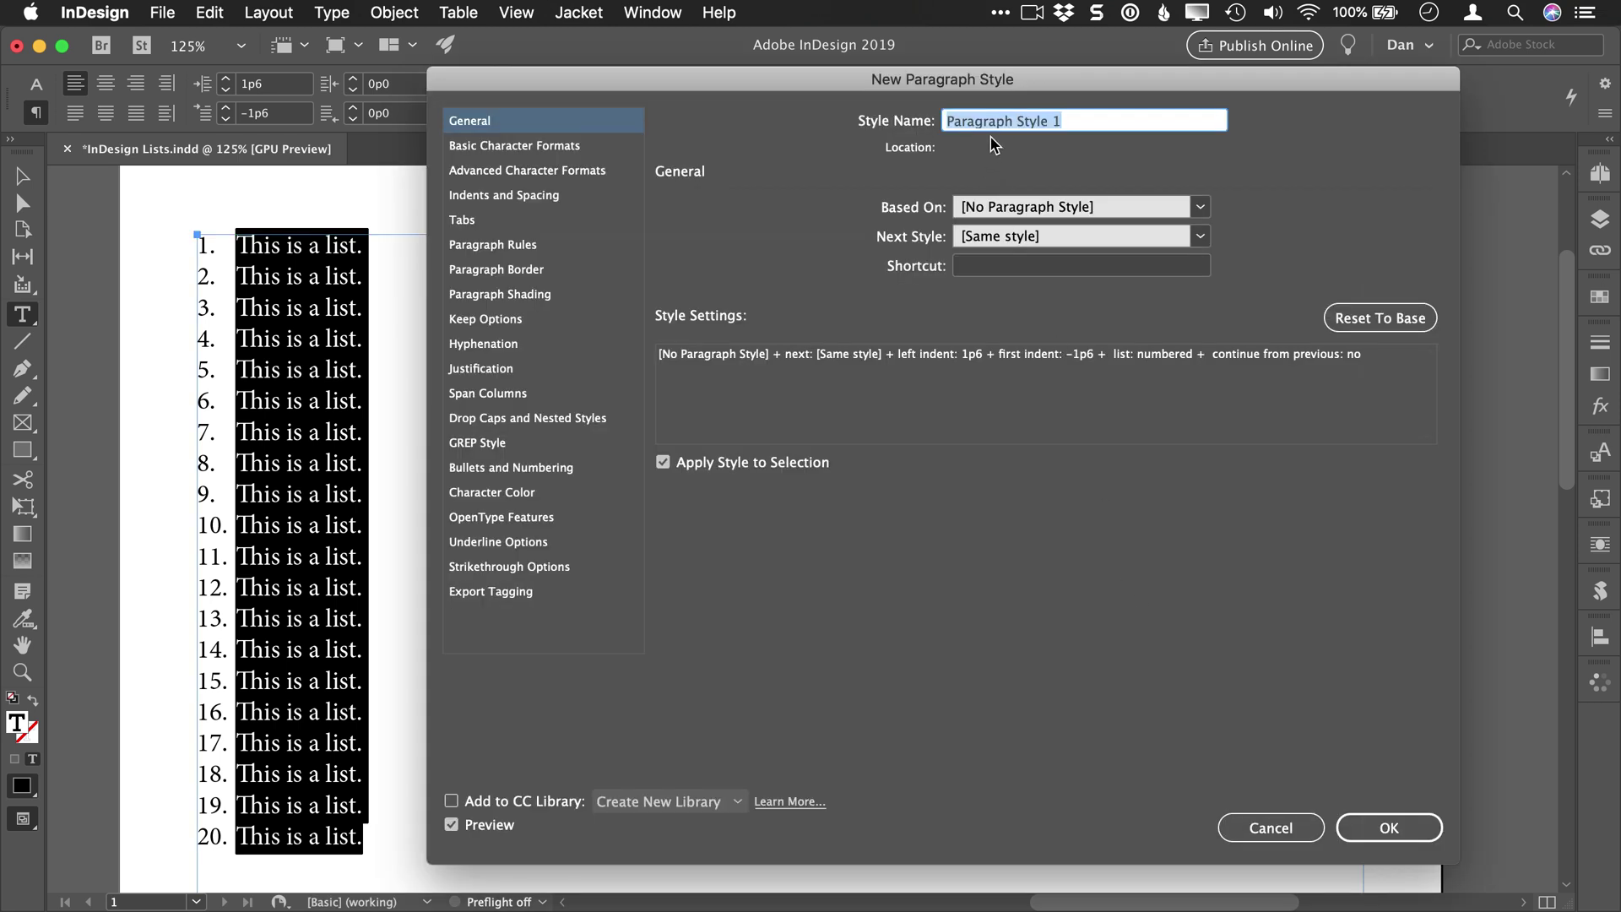
pyautogui.press('Escape')
pyautogui.click(1185, 287)
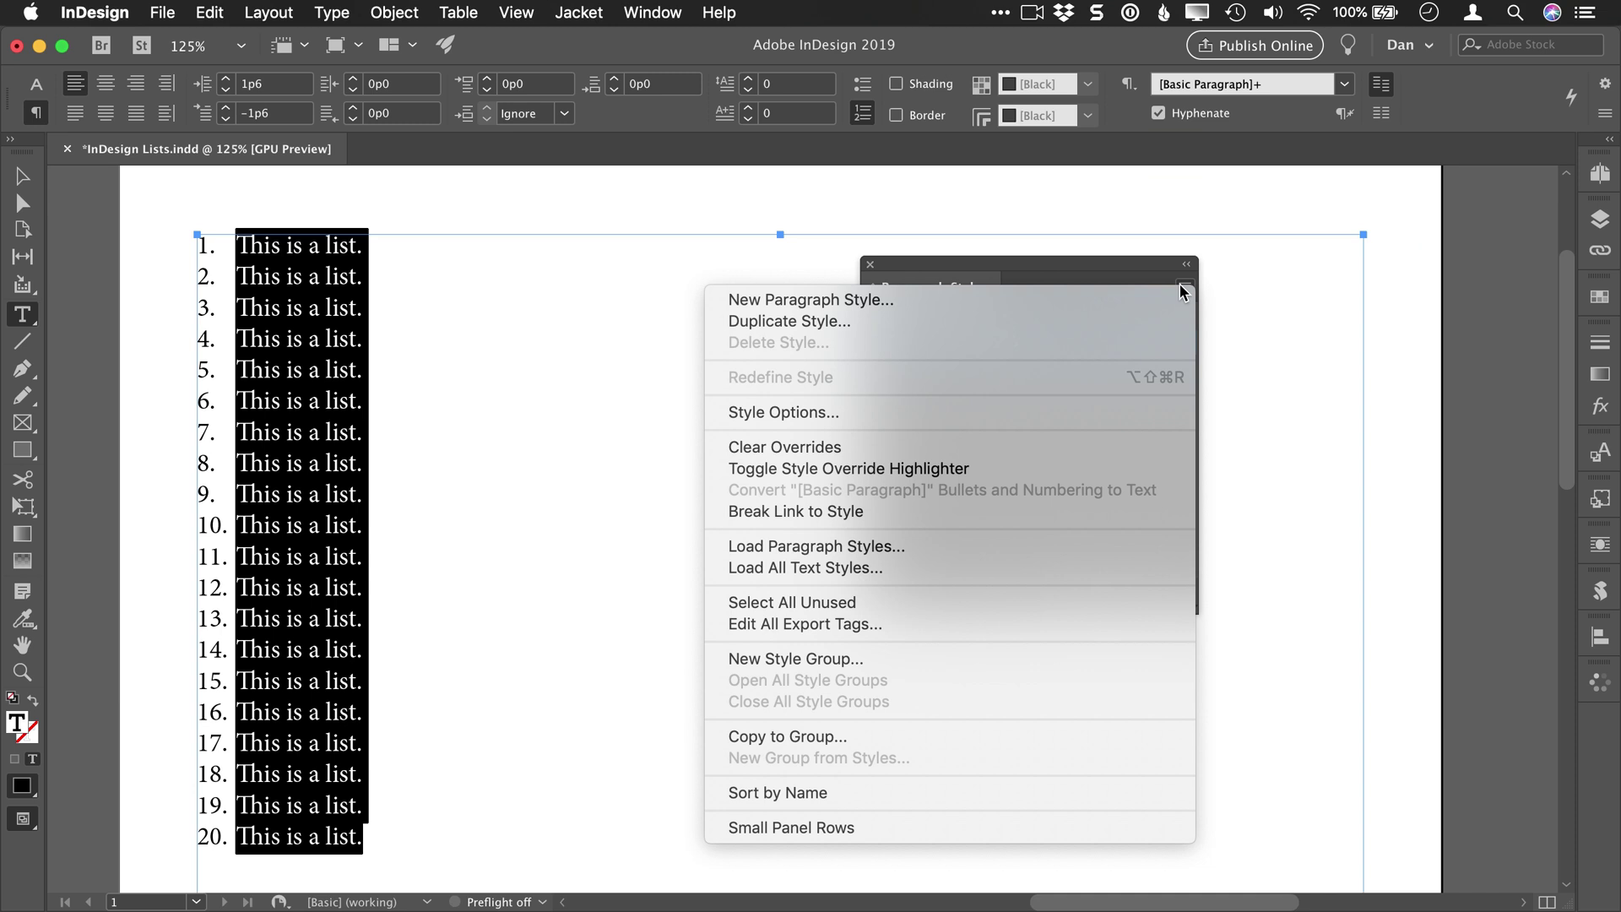
pyautogui.click(1085, 306)
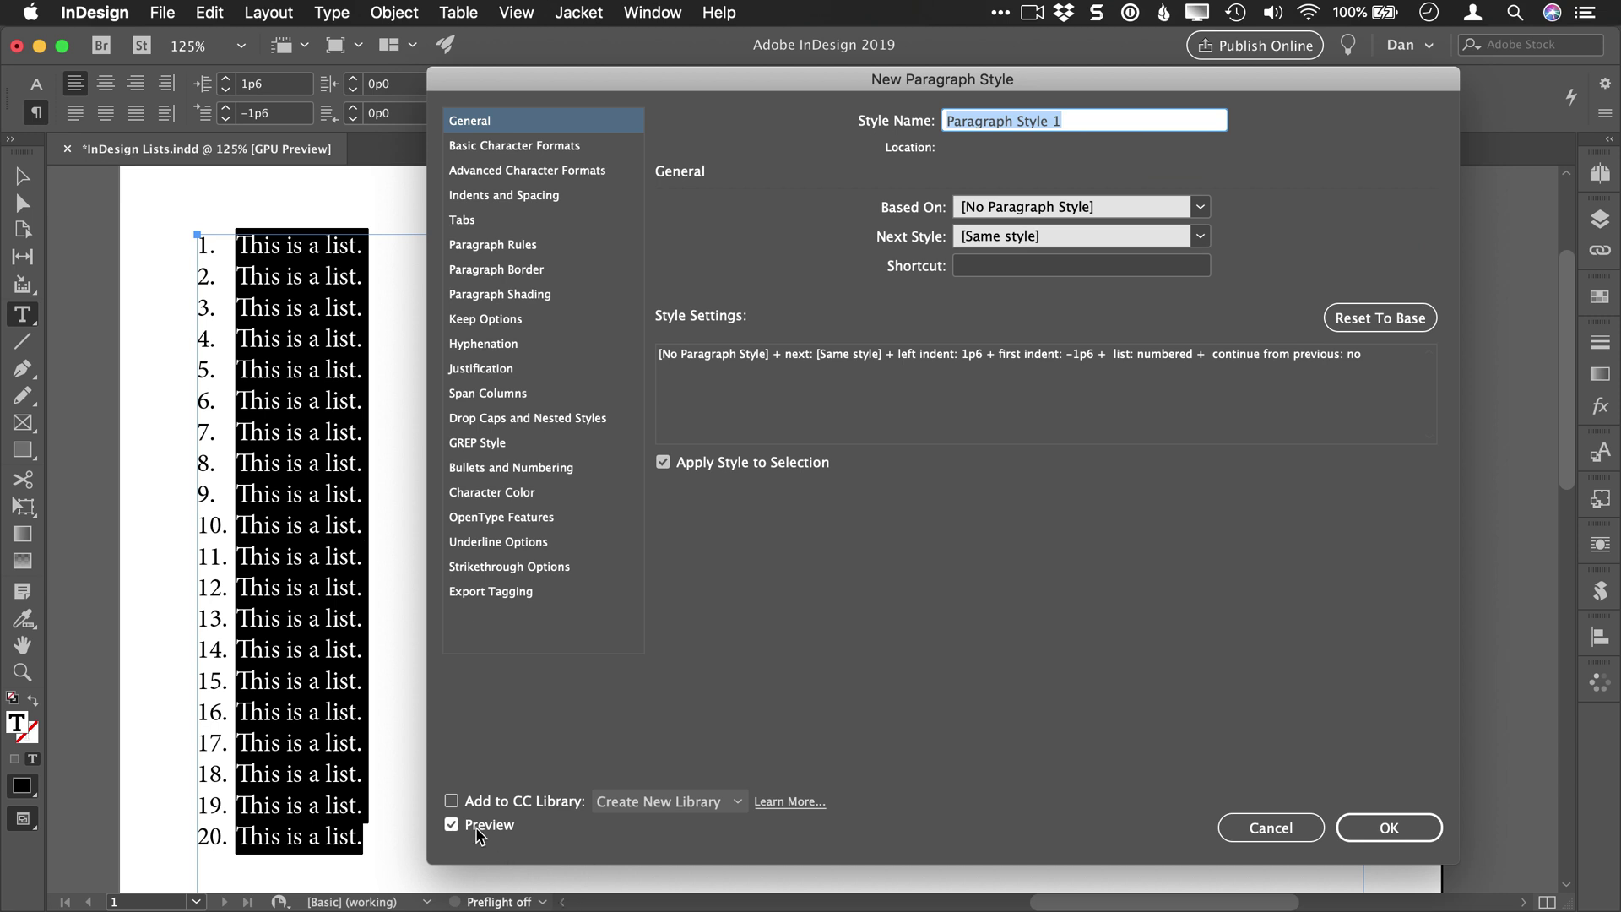
# In the style's Bullets and Numbering, choose Continue from Previous Number mode and Right alignment
pyautogui.click(498, 470)
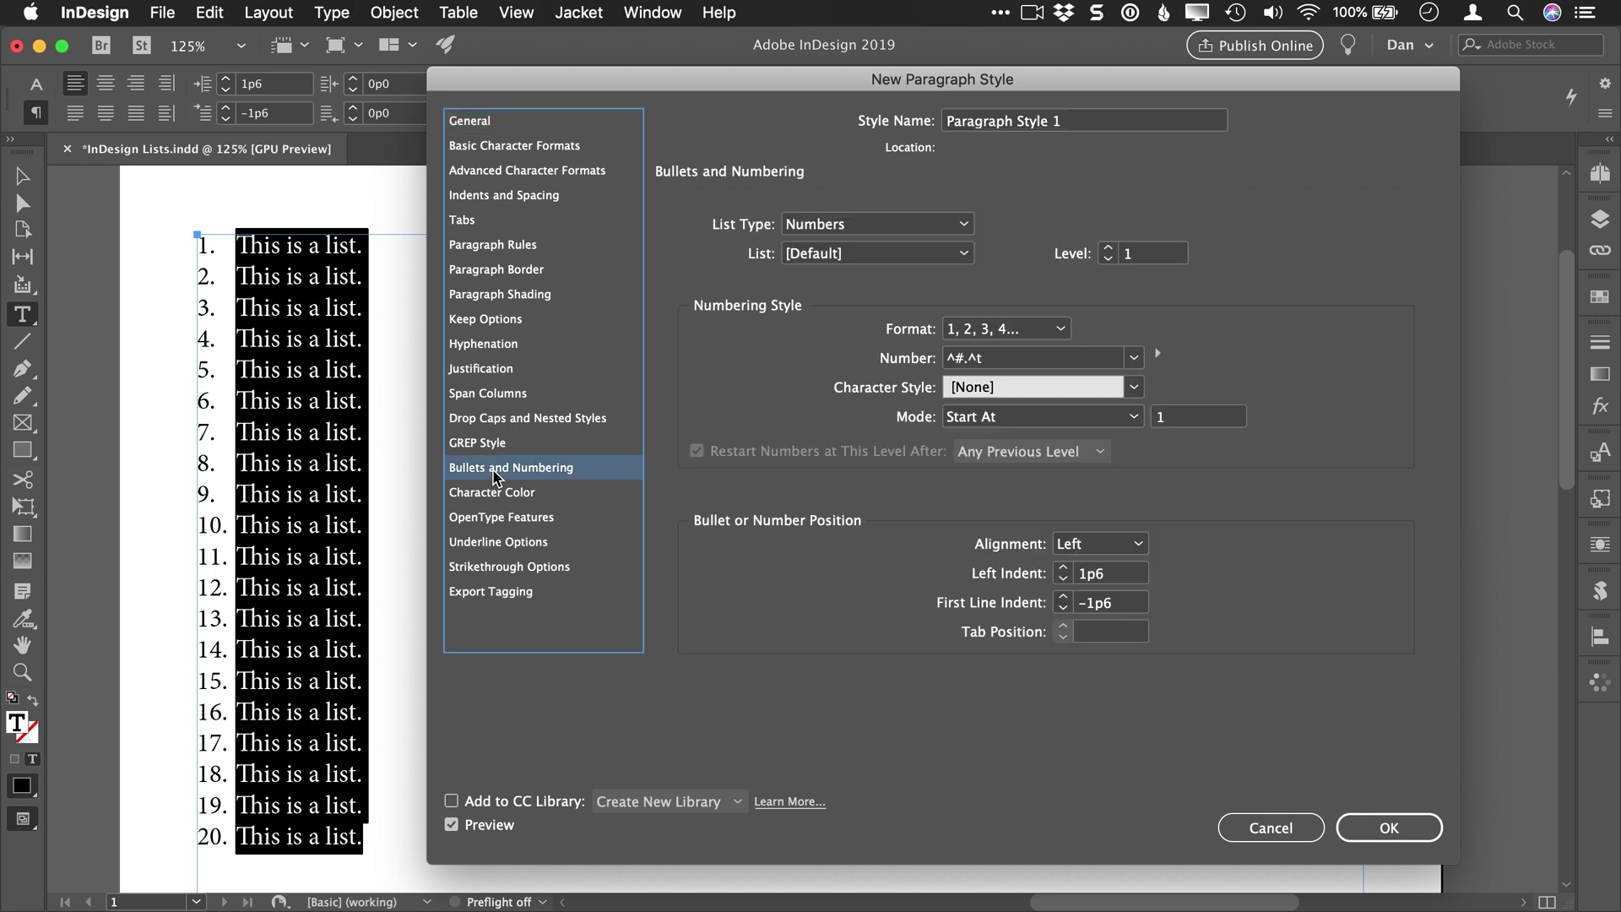
pyautogui.click(1084, 418)
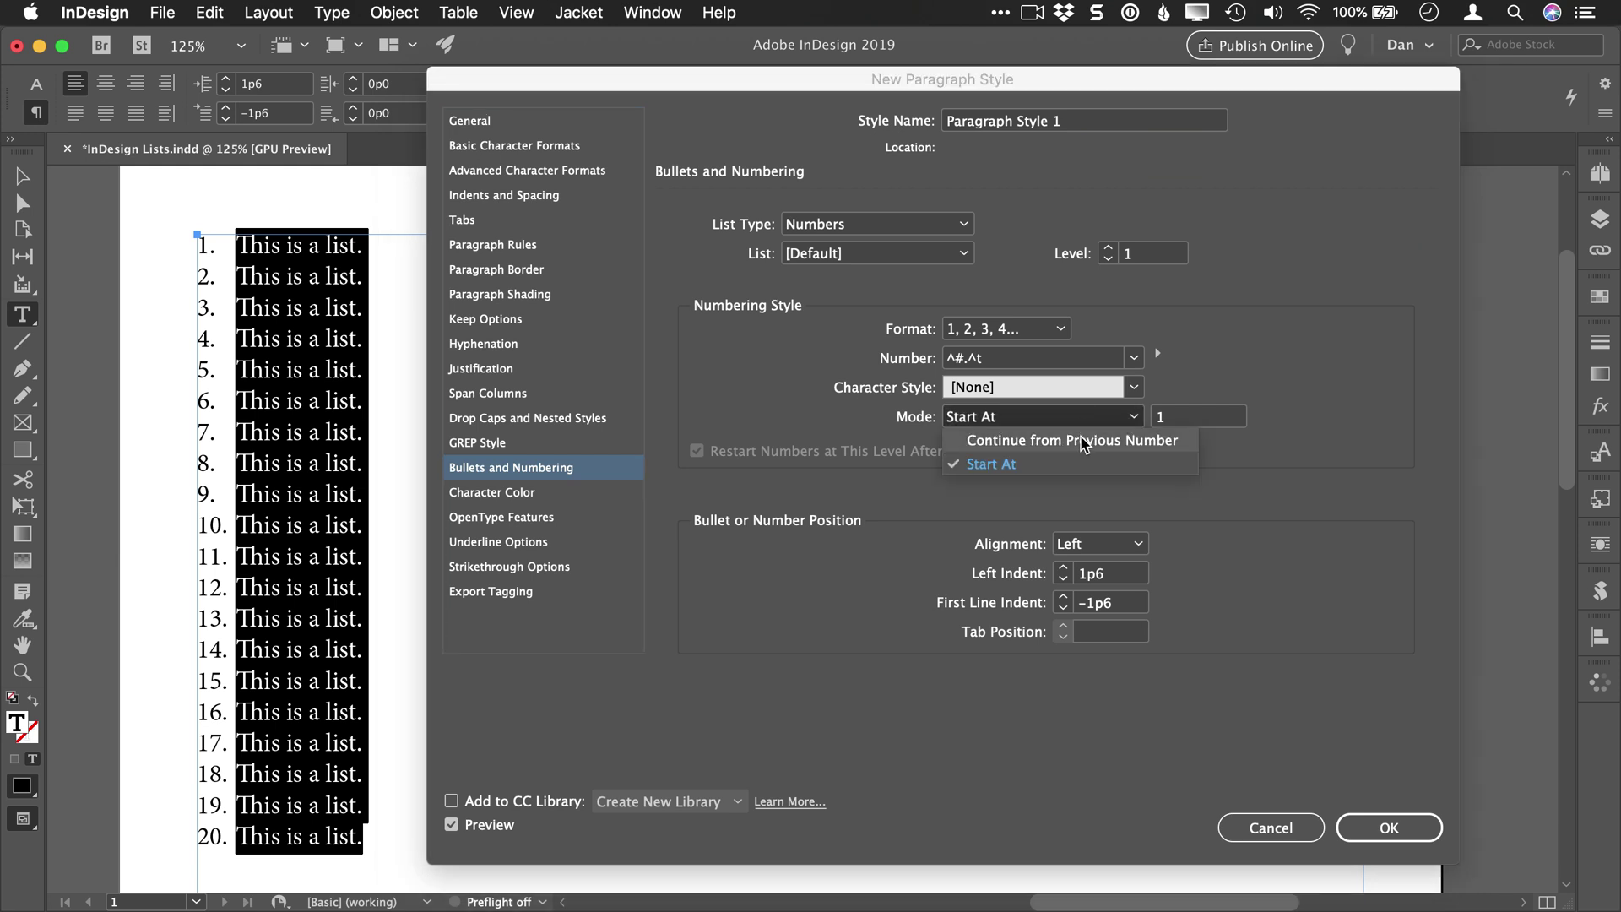
pyautogui.click(1083, 440)
pyautogui.click(1087, 422)
pyautogui.click(1098, 456)
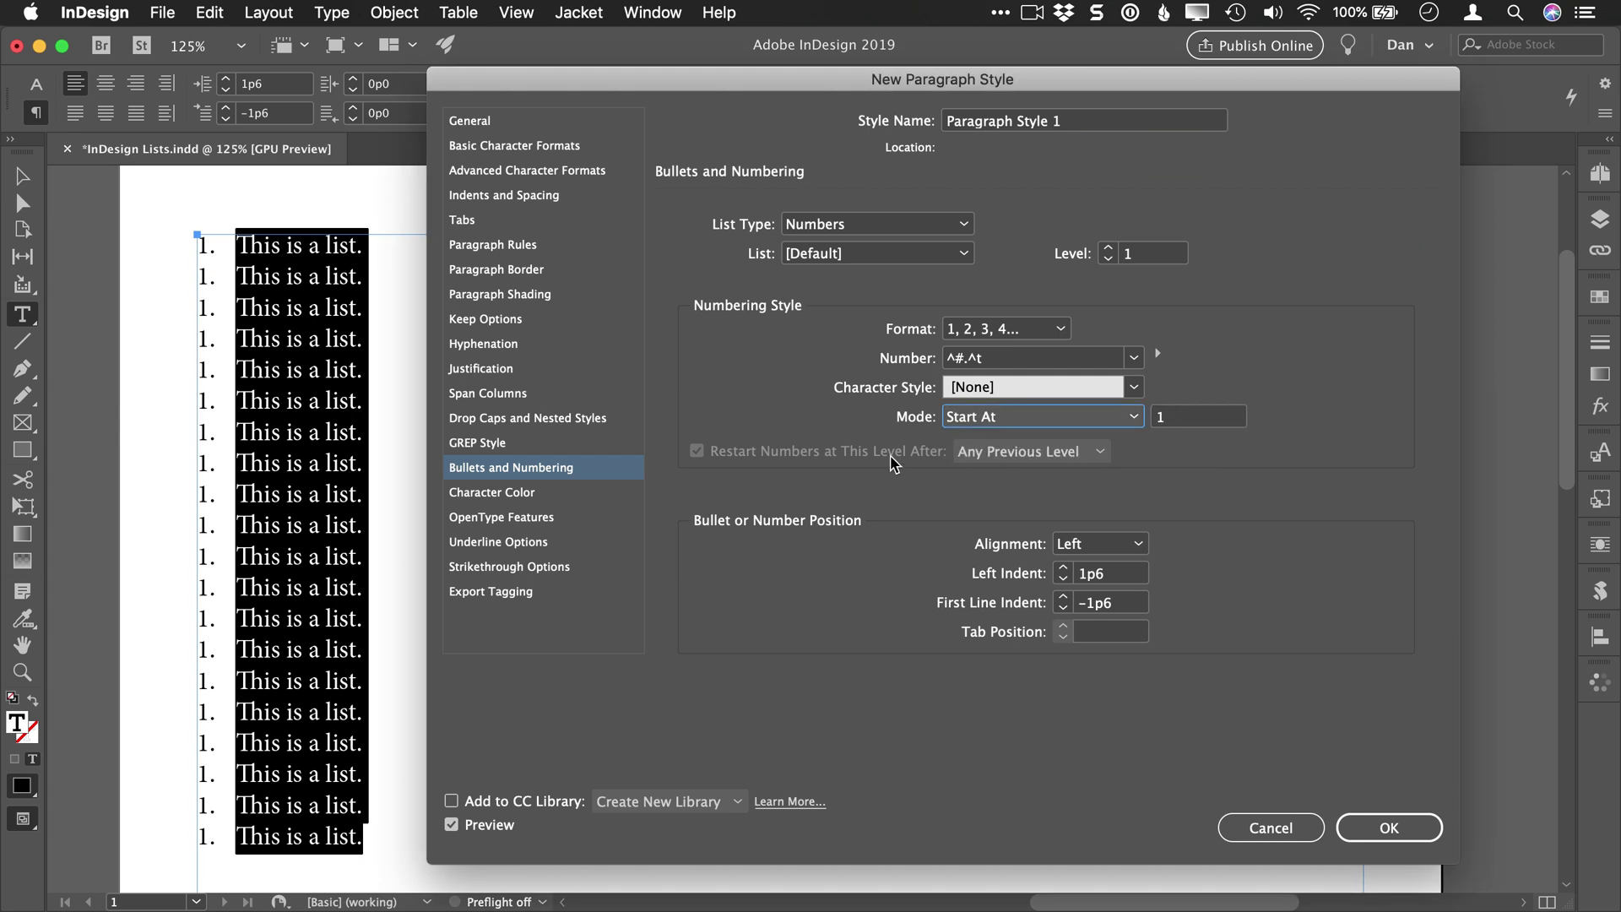
pyautogui.click(1101, 422)
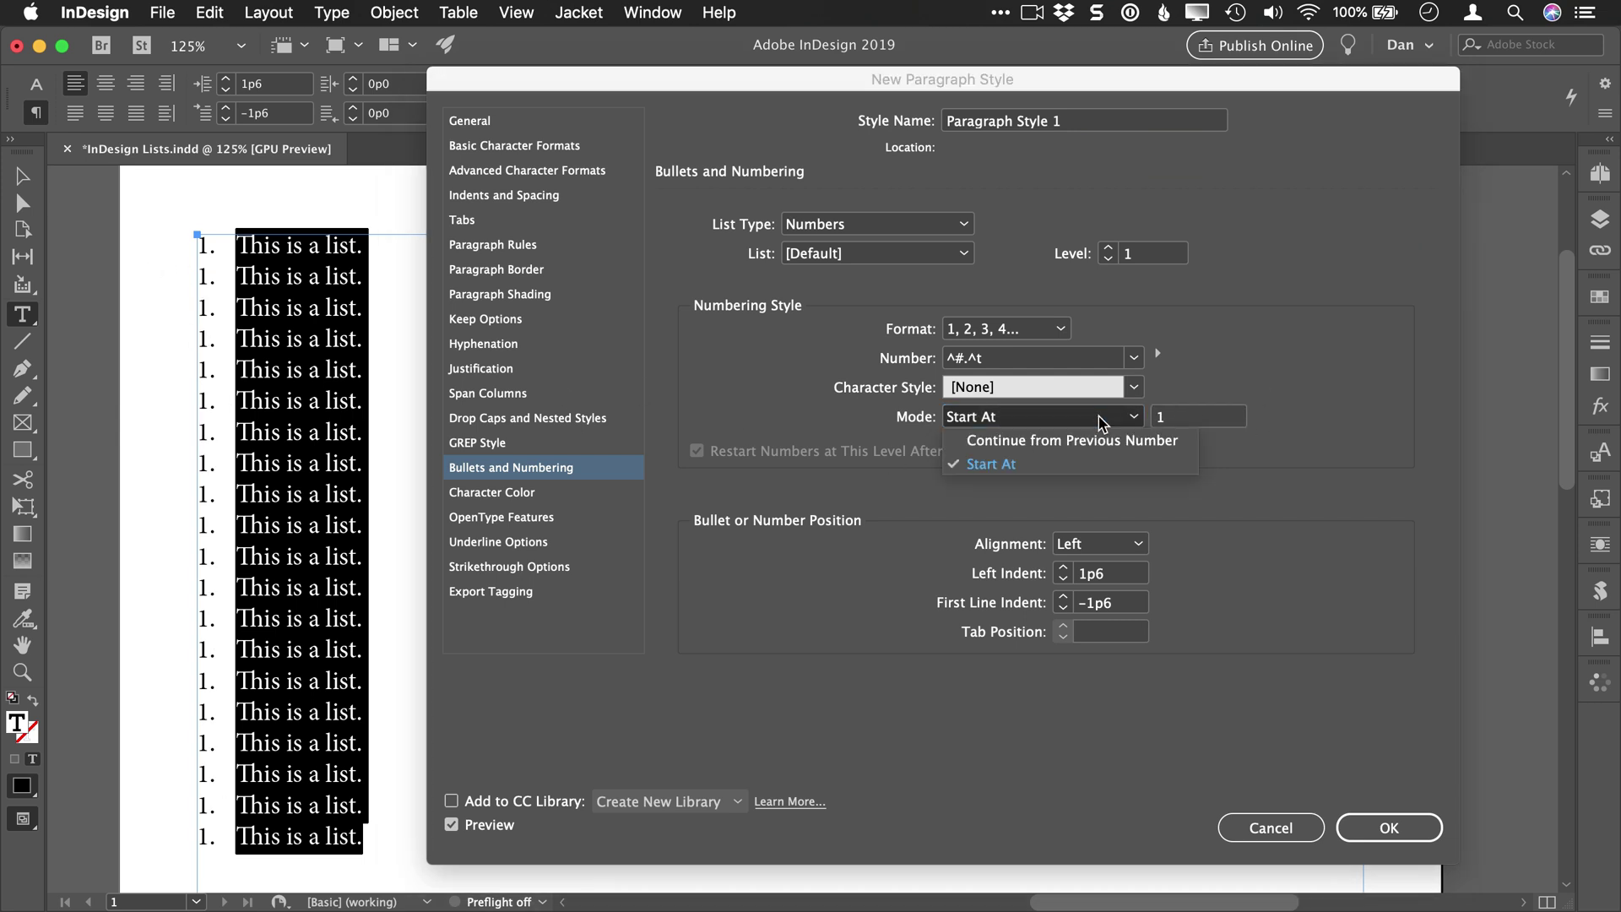
pyautogui.click(1093, 442)
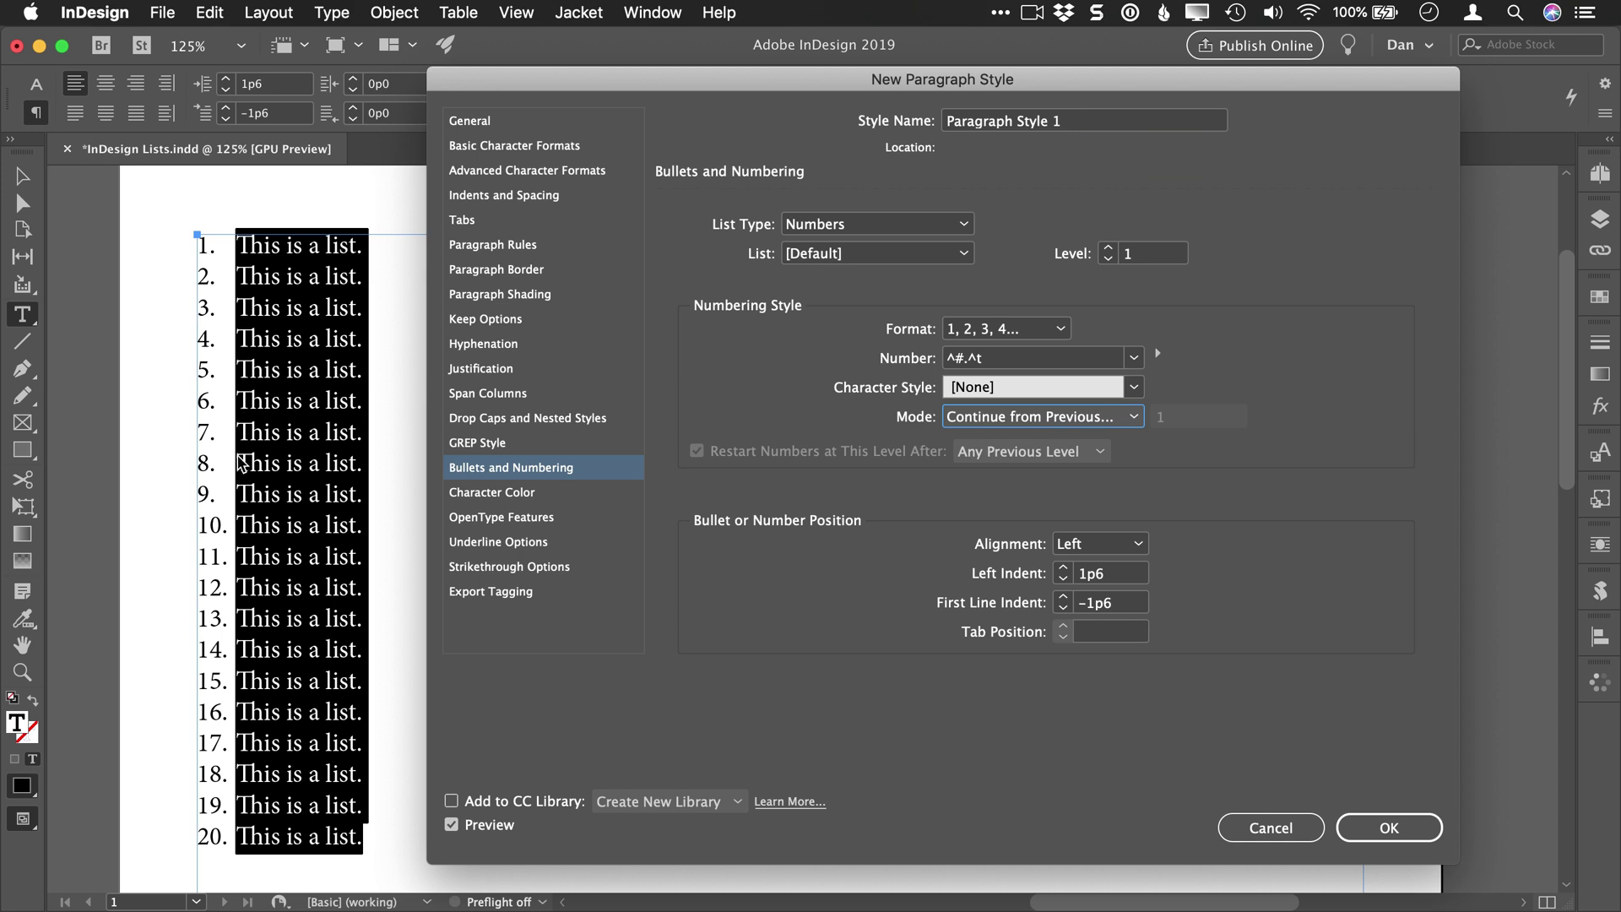
pyautogui.click(1100, 548)
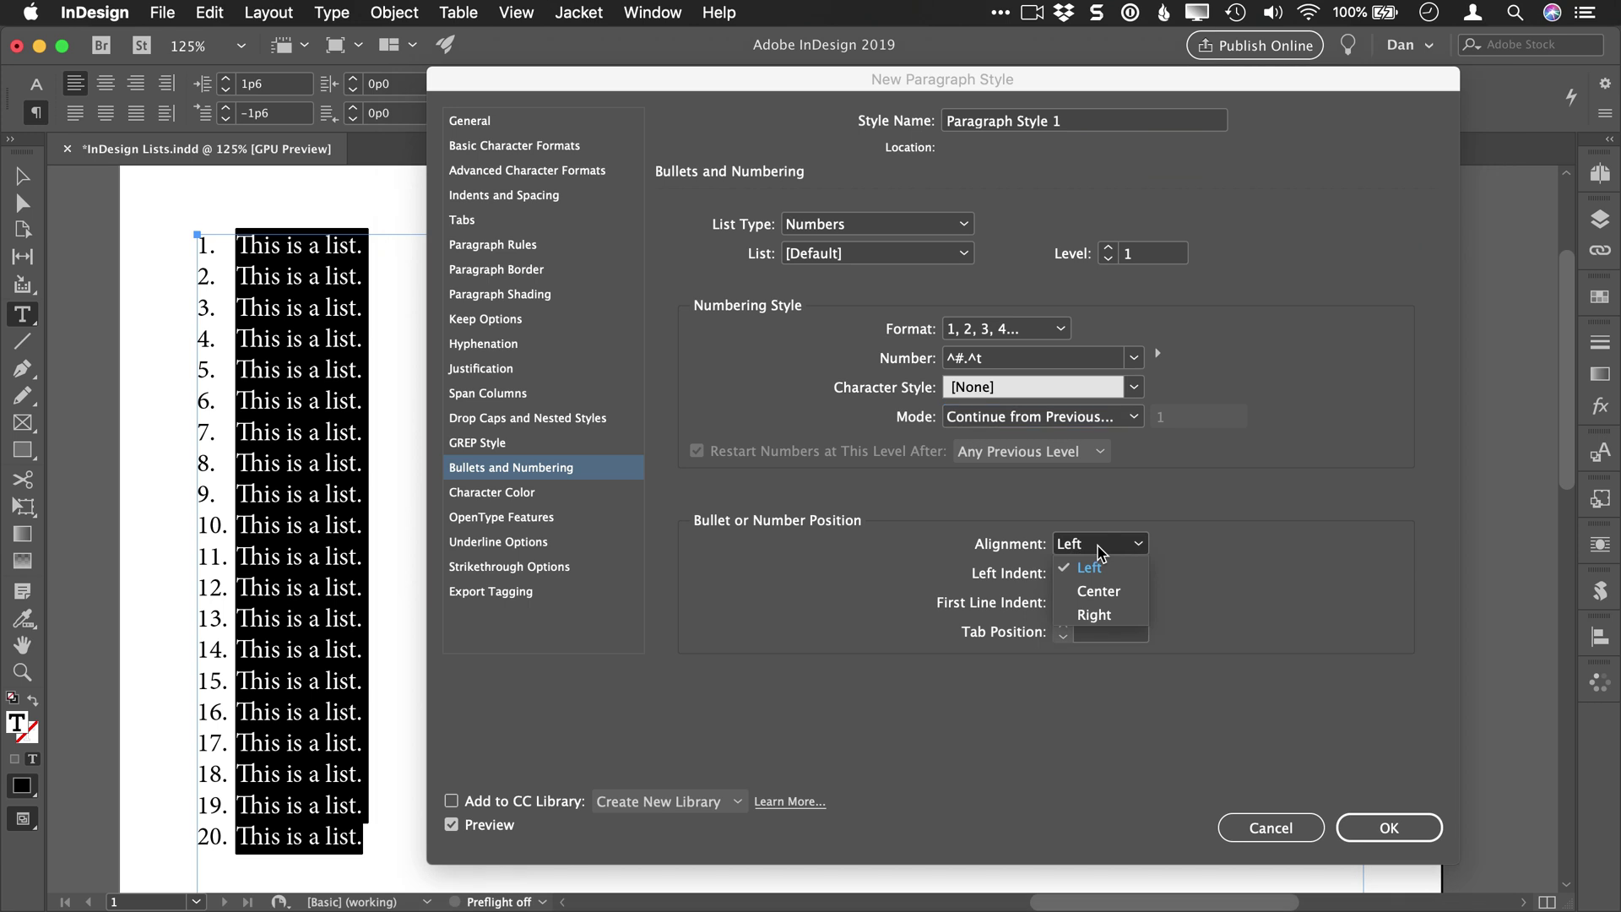
pyautogui.click(1101, 615)
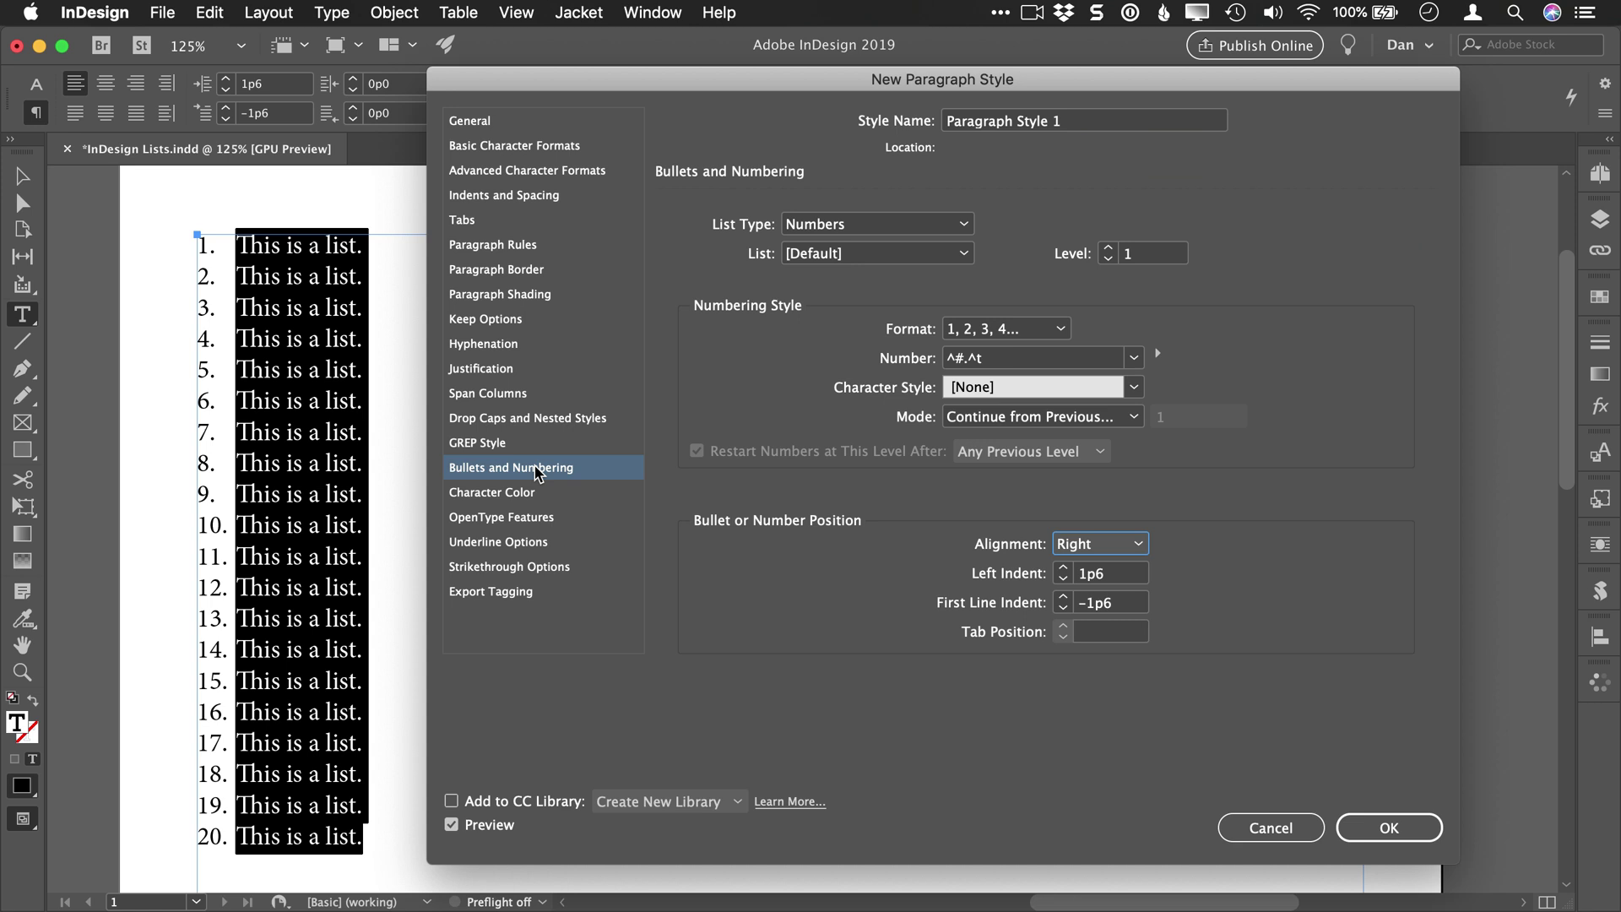
# Dismiss the invalid indent warning and raise the first-line indent to -0p1
pyautogui.click(1063, 609)
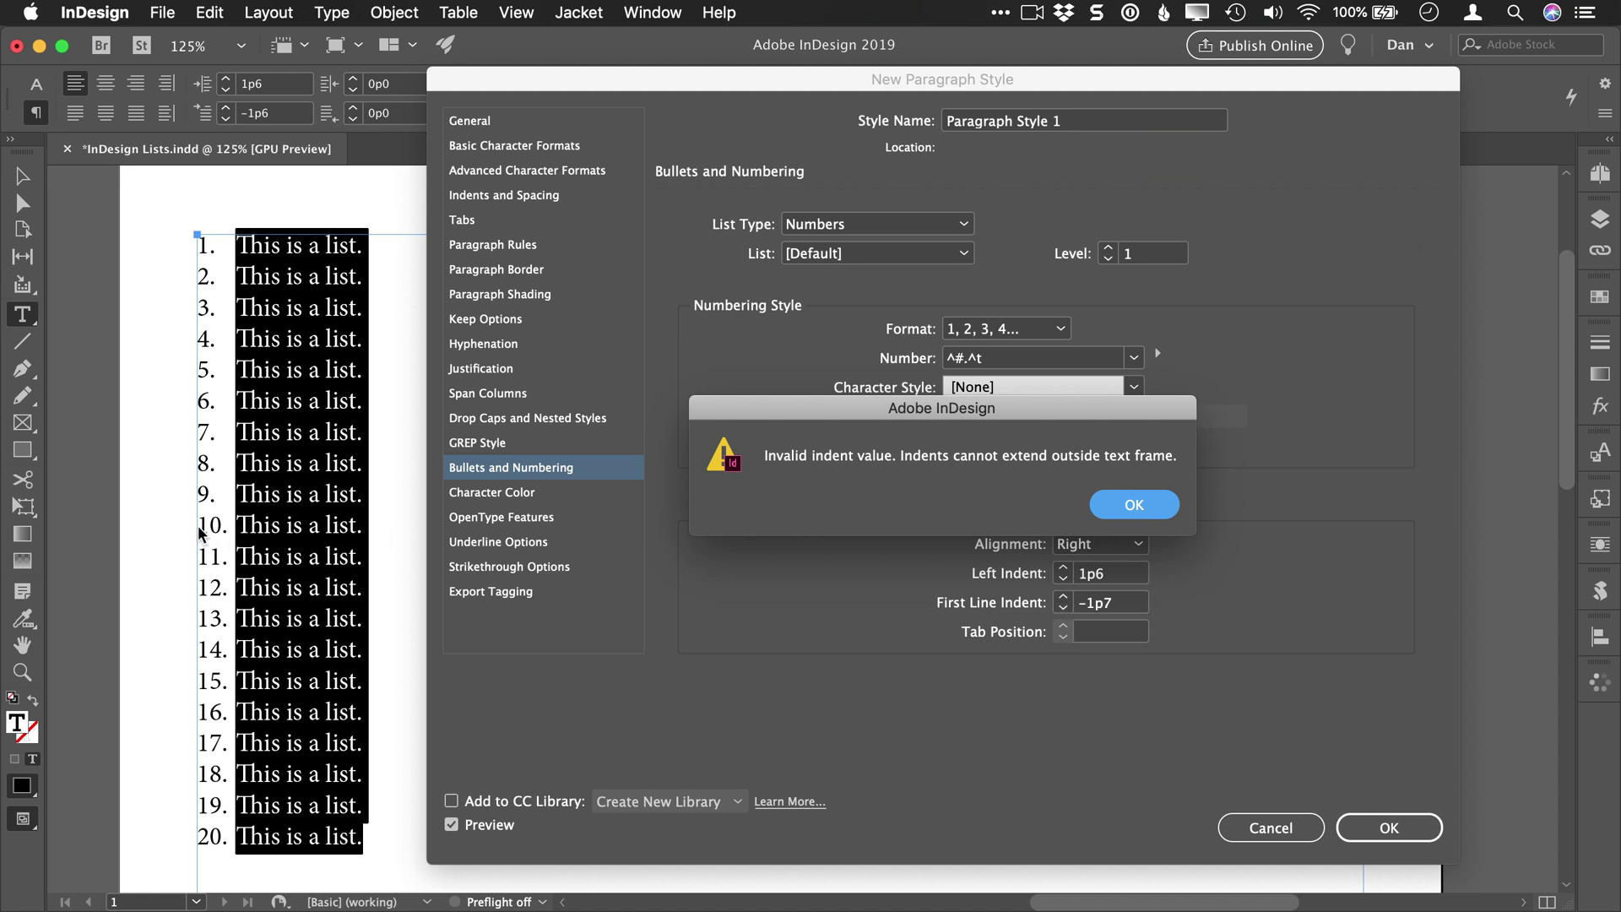
pyautogui.click(1134, 504)
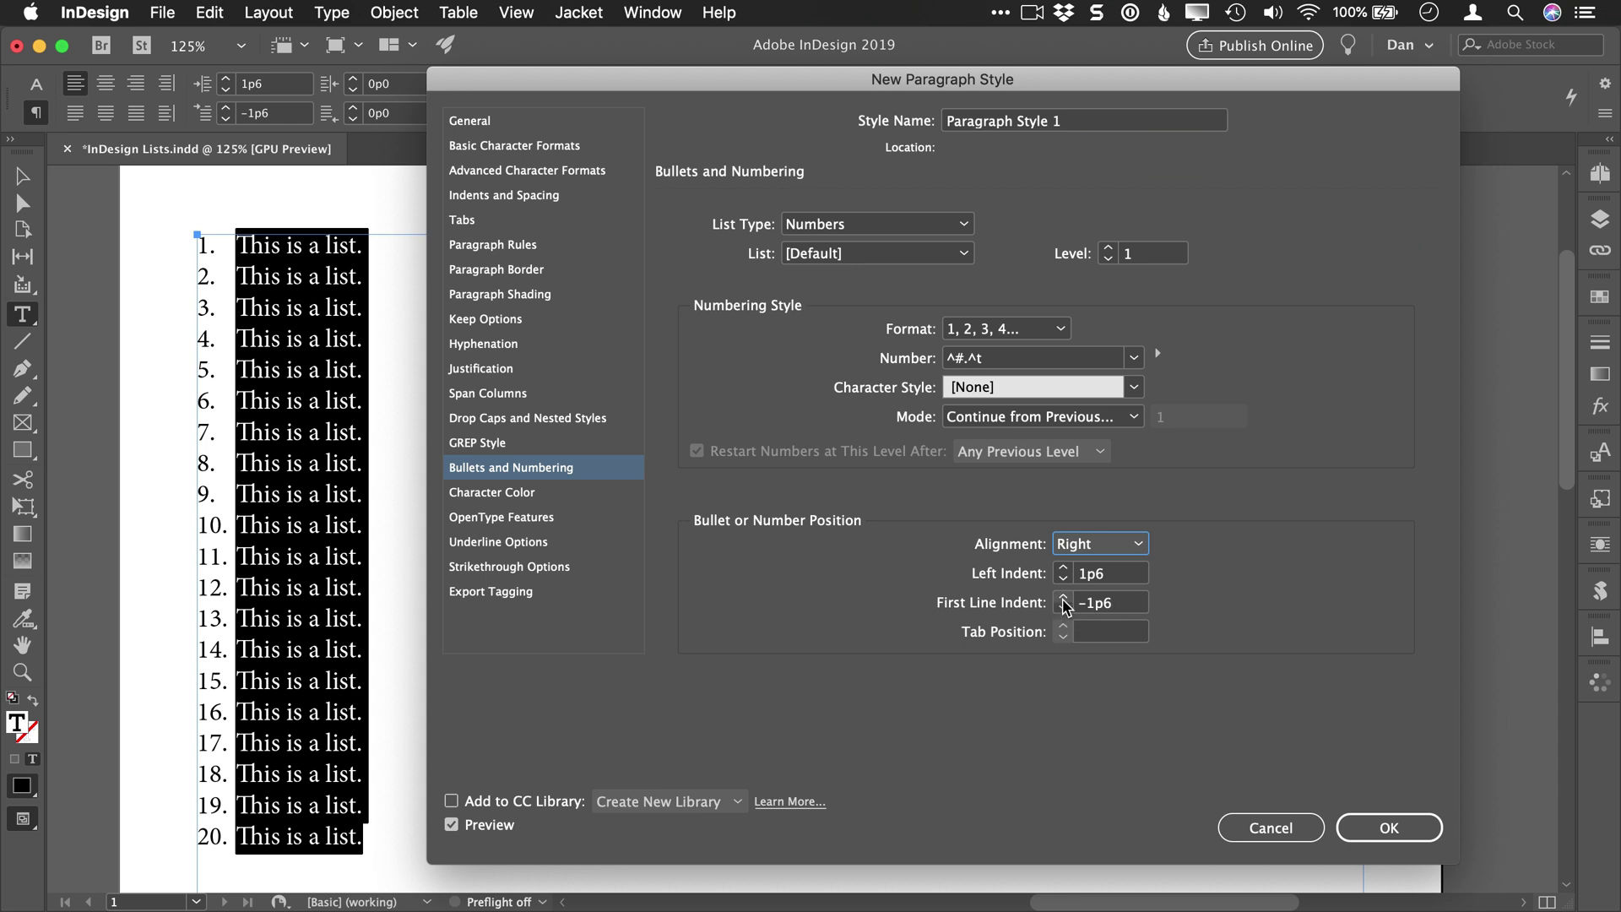
pyautogui.click(1063, 596)
pyautogui.click(1063, 596)
pyautogui.click(1063, 597)
pyautogui.click(1063, 597)
pyautogui.click(1063, 597)
pyautogui.click(1063, 598)
pyautogui.click(1063, 597)
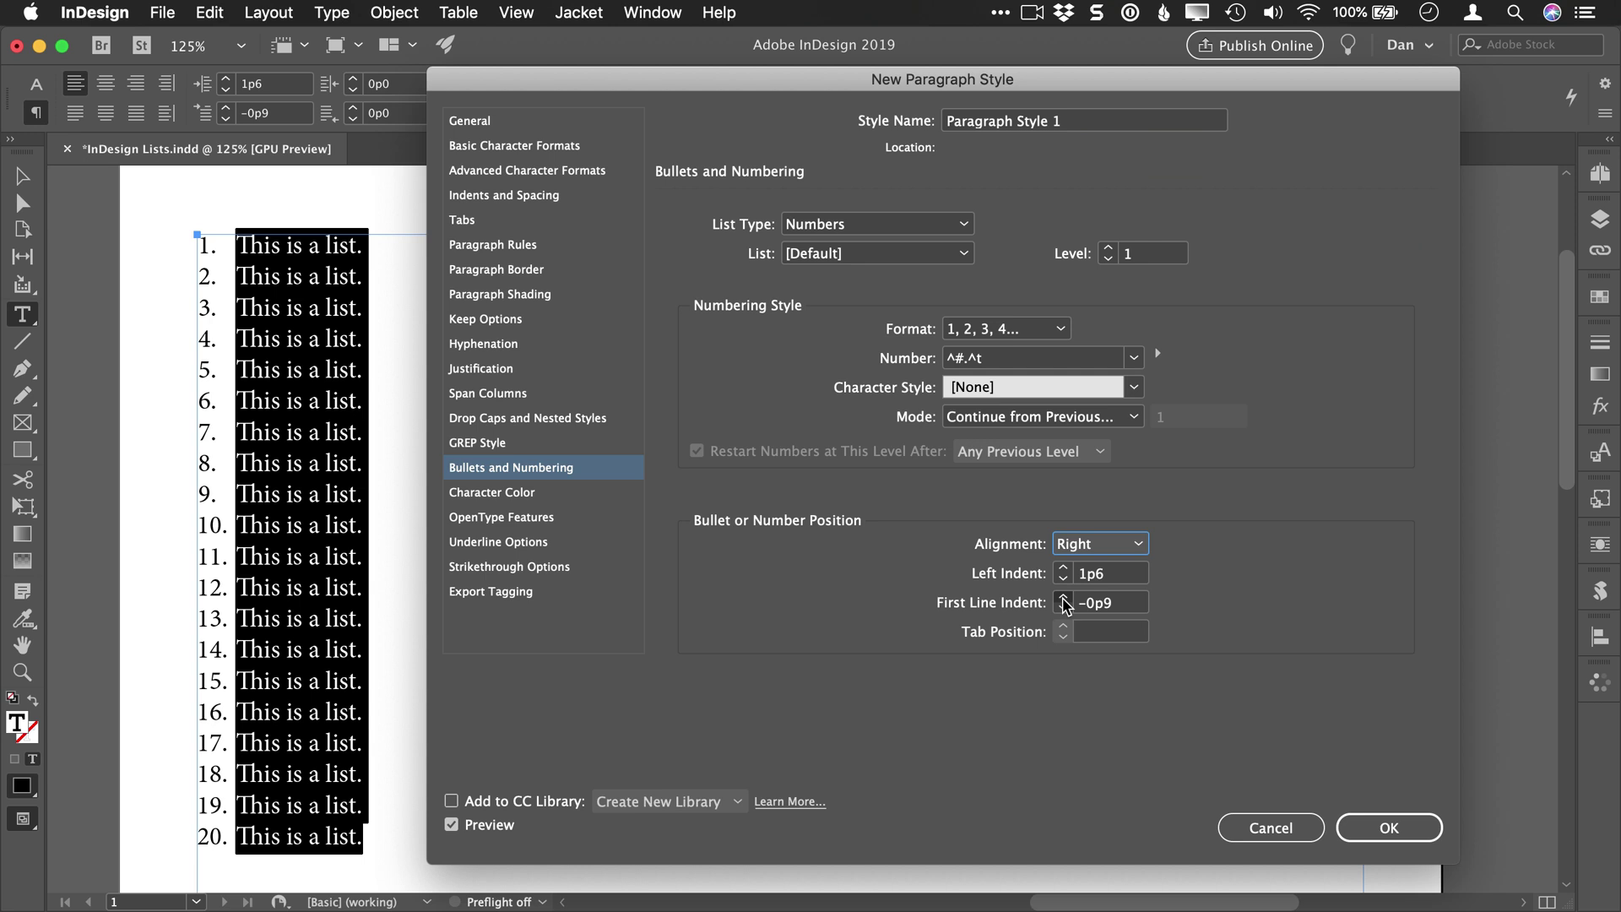
pyautogui.click(1063, 598)
pyautogui.click(1063, 598)
pyautogui.click(1063, 597)
pyautogui.click(1063, 597)
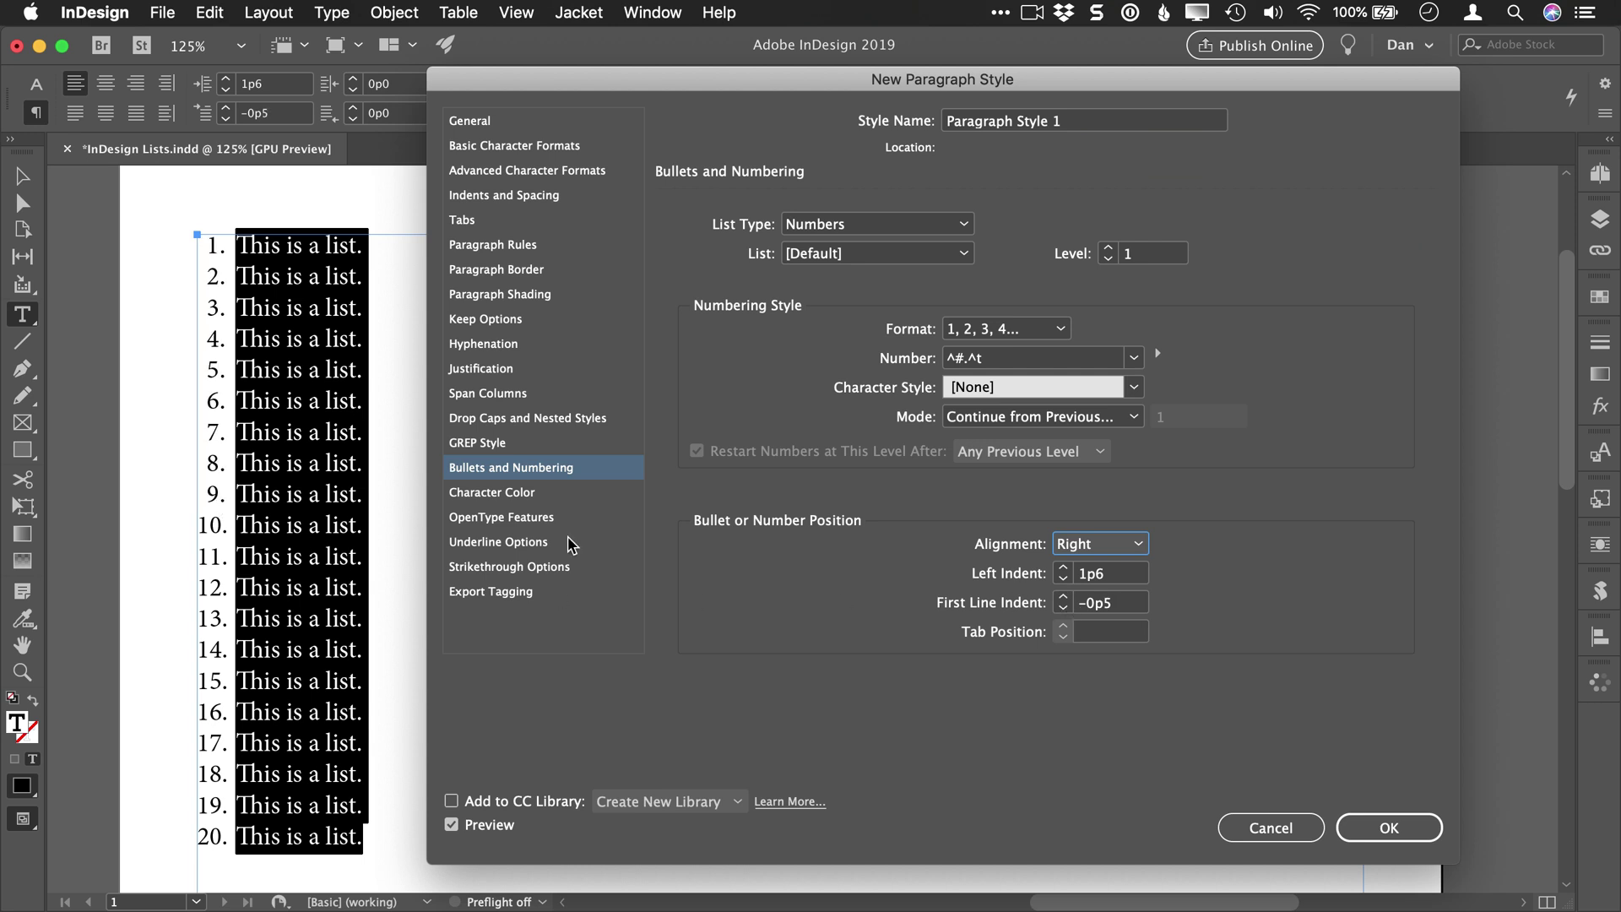
pyautogui.click(1064, 598)
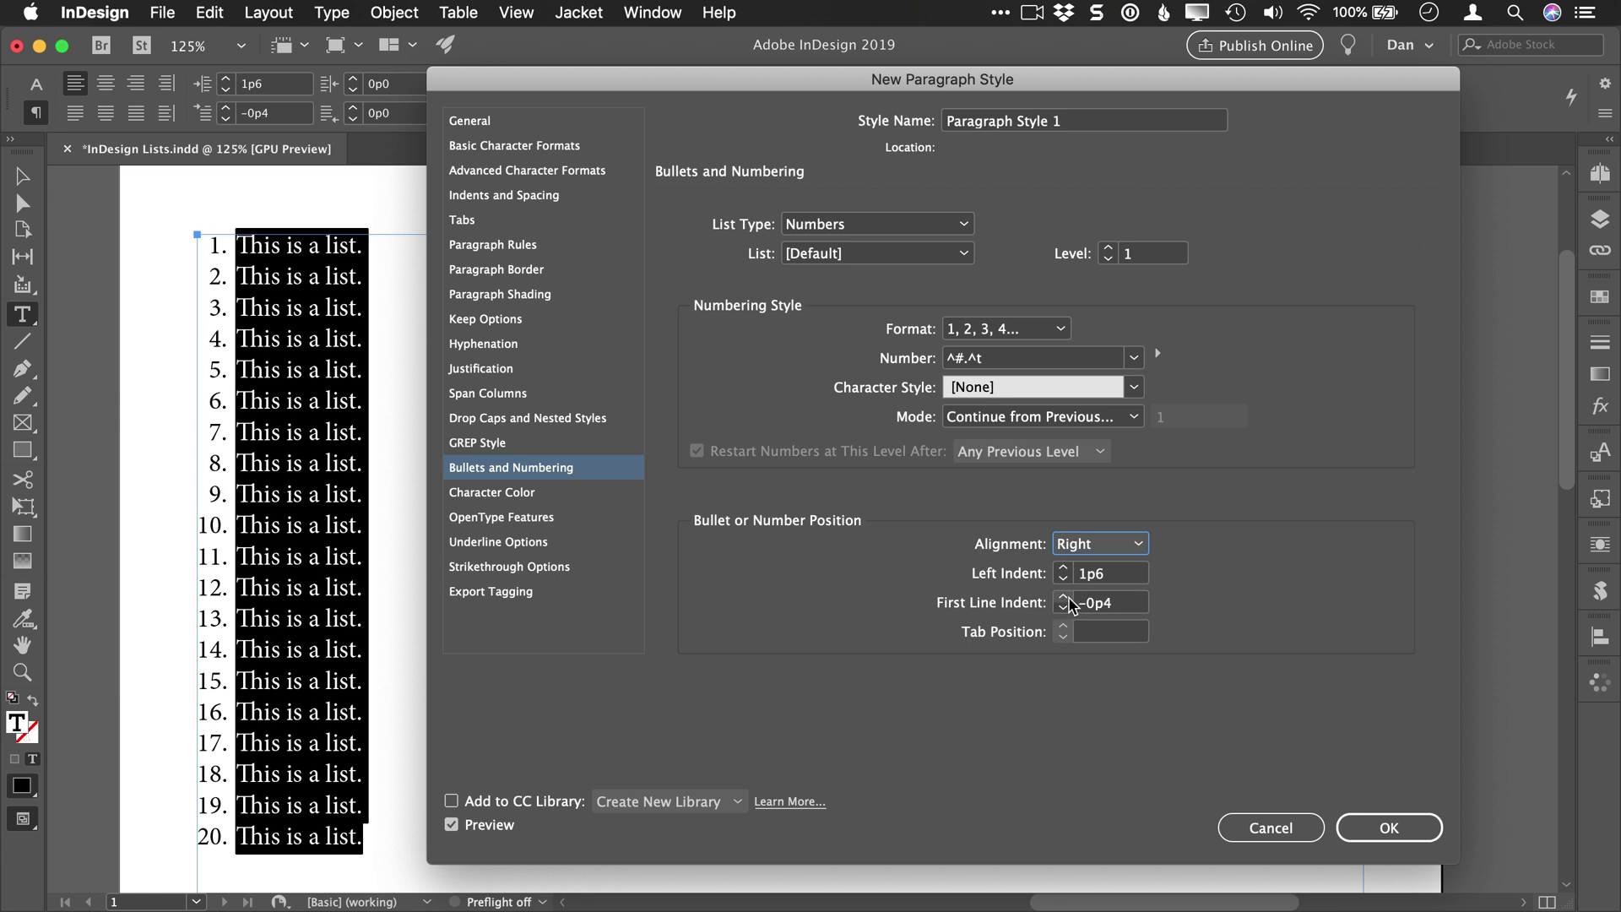
pyautogui.click(1063, 598)
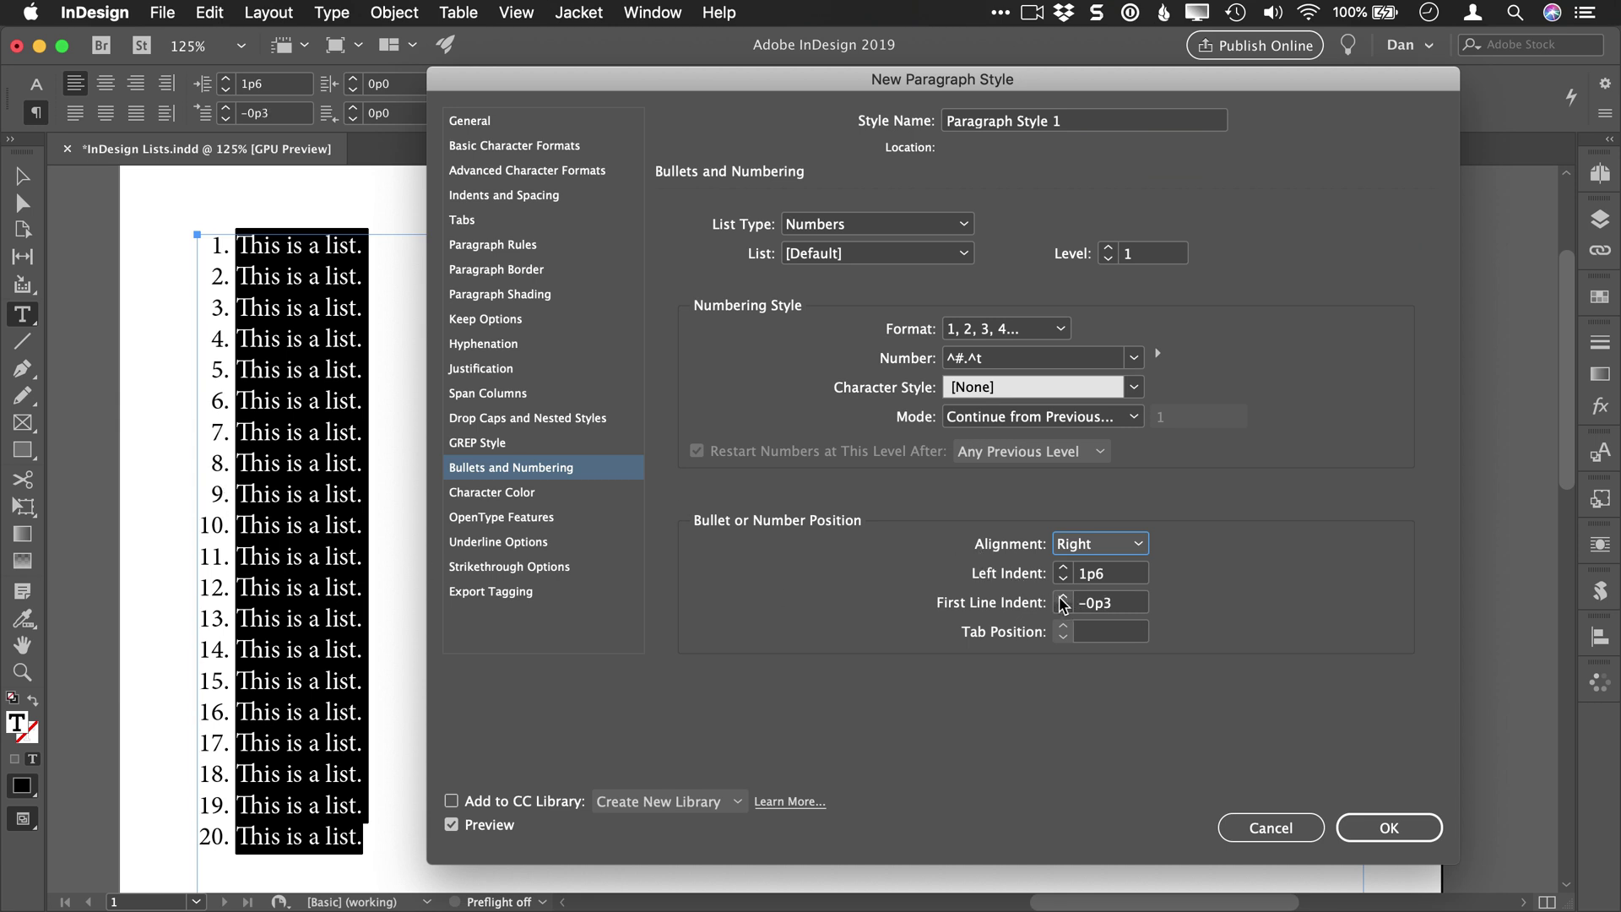
pyautogui.click(1063, 598)
pyautogui.click(1063, 598)
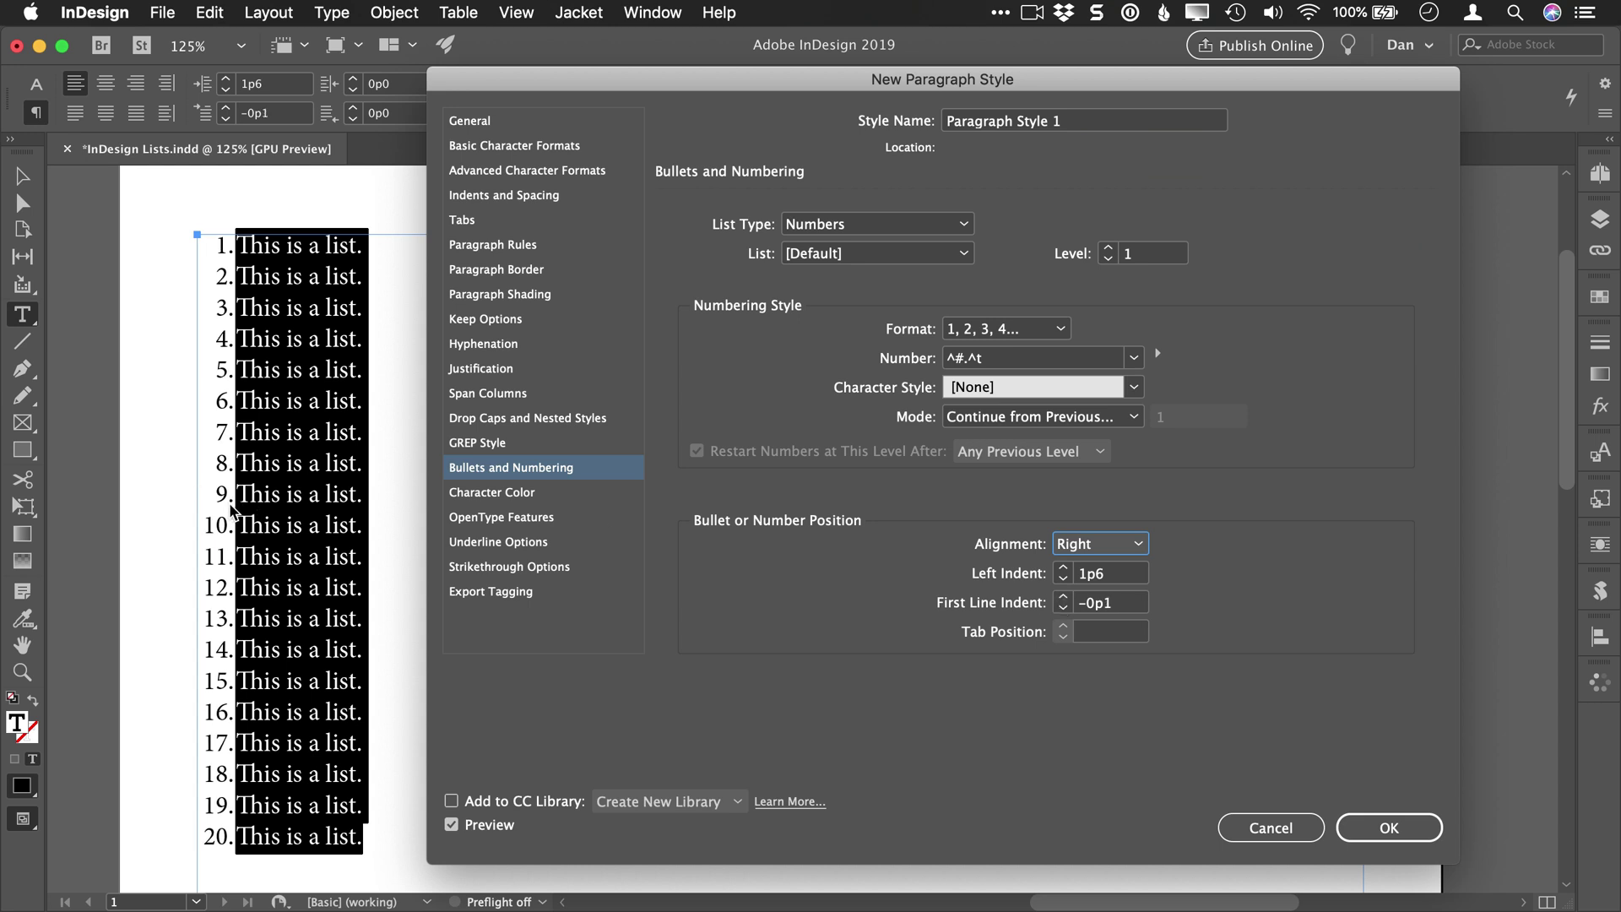
# Widen the left indent to 1p11 and make the first-line indent negative again
pyautogui.click(1064, 570)
pyautogui.click(1064, 570)
pyautogui.click(1063, 570)
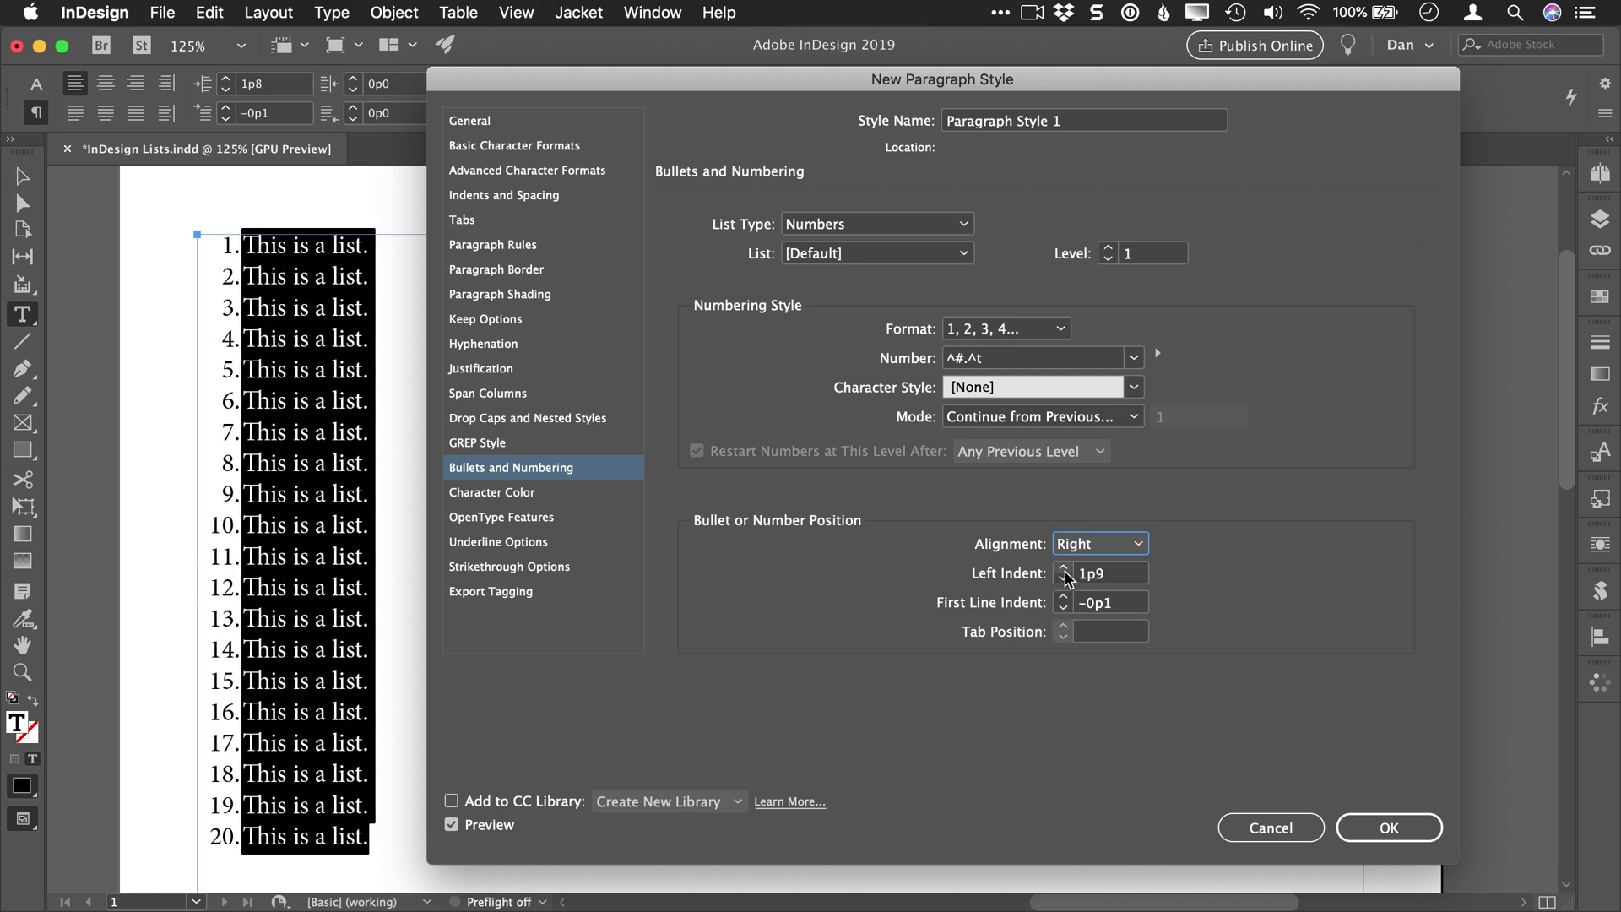
pyautogui.click(1064, 569)
pyautogui.click(1064, 570)
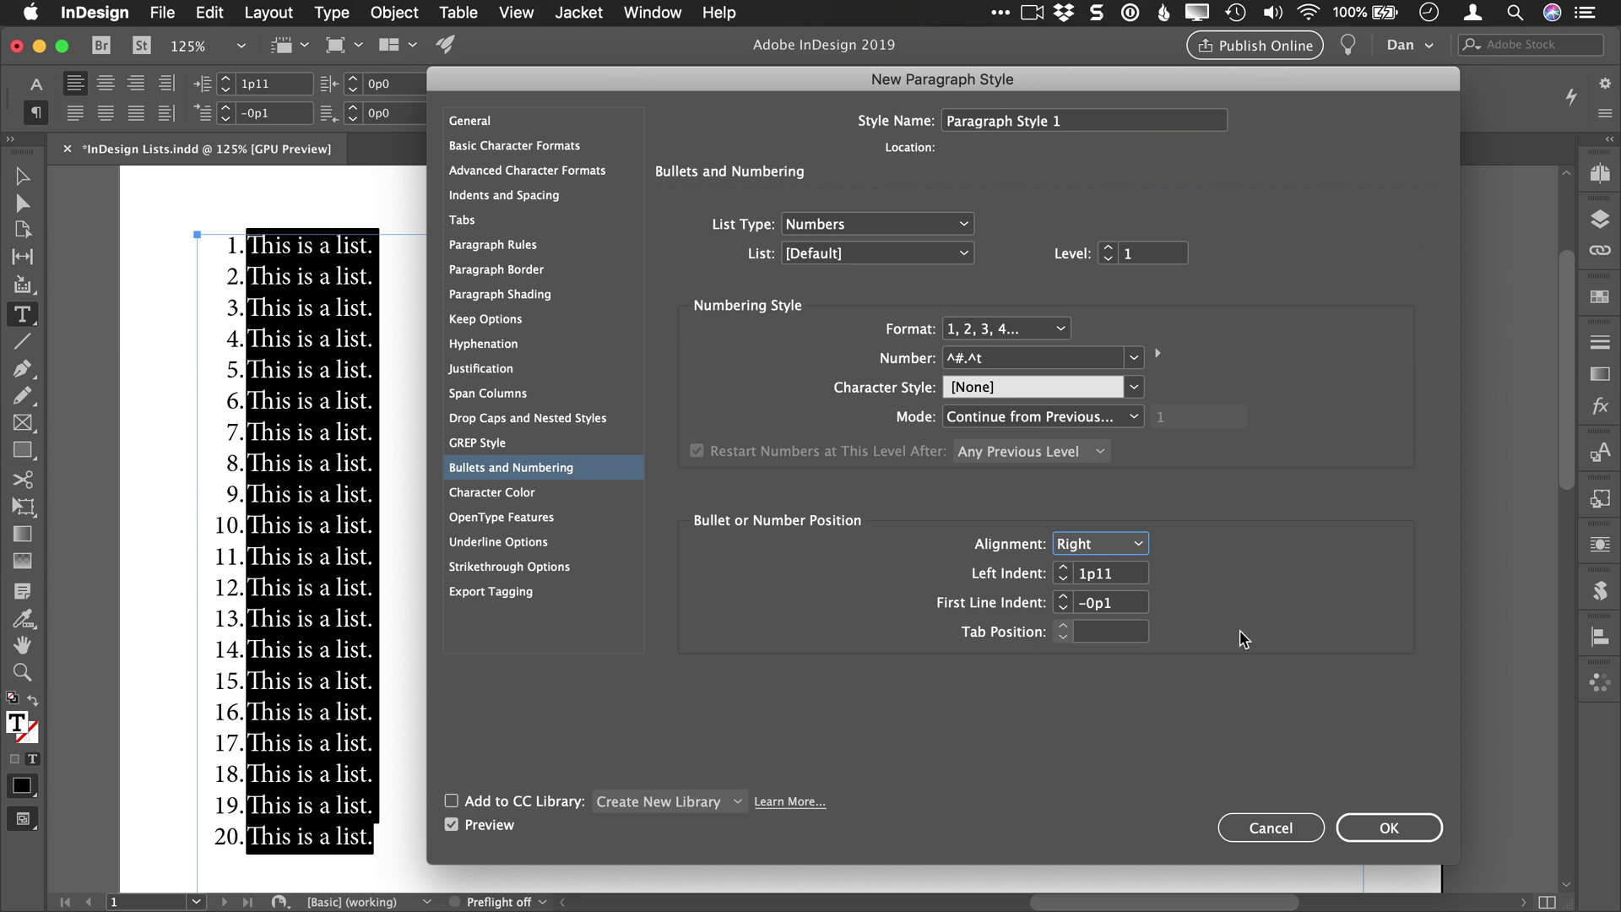
pyautogui.click(1064, 598)
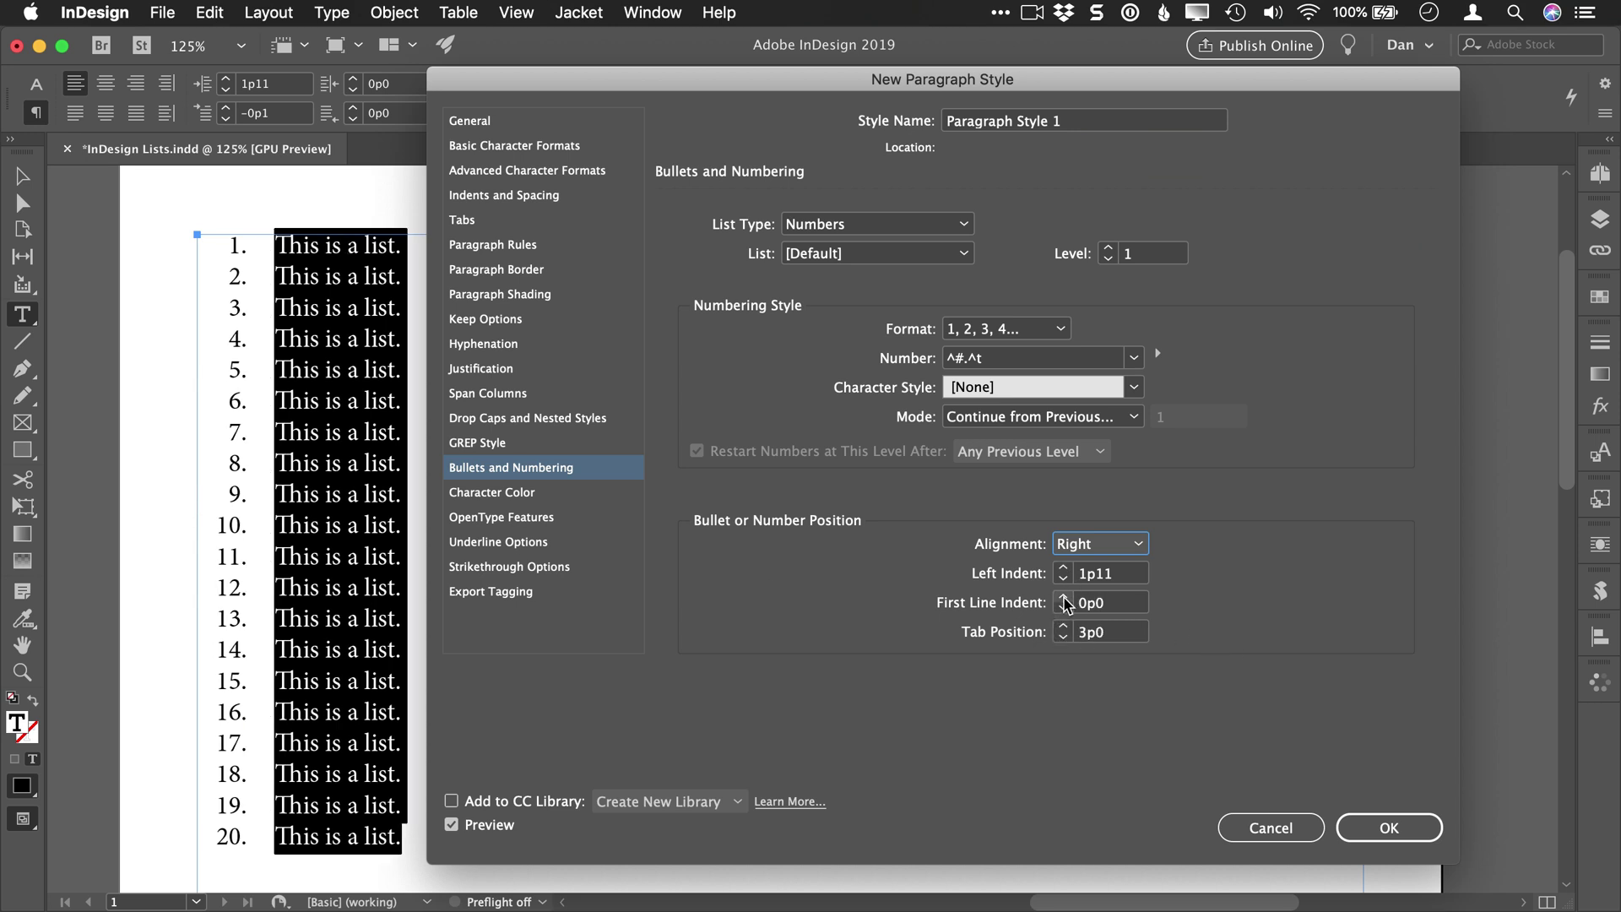
pyautogui.click(1063, 607)
pyautogui.click(1063, 607)
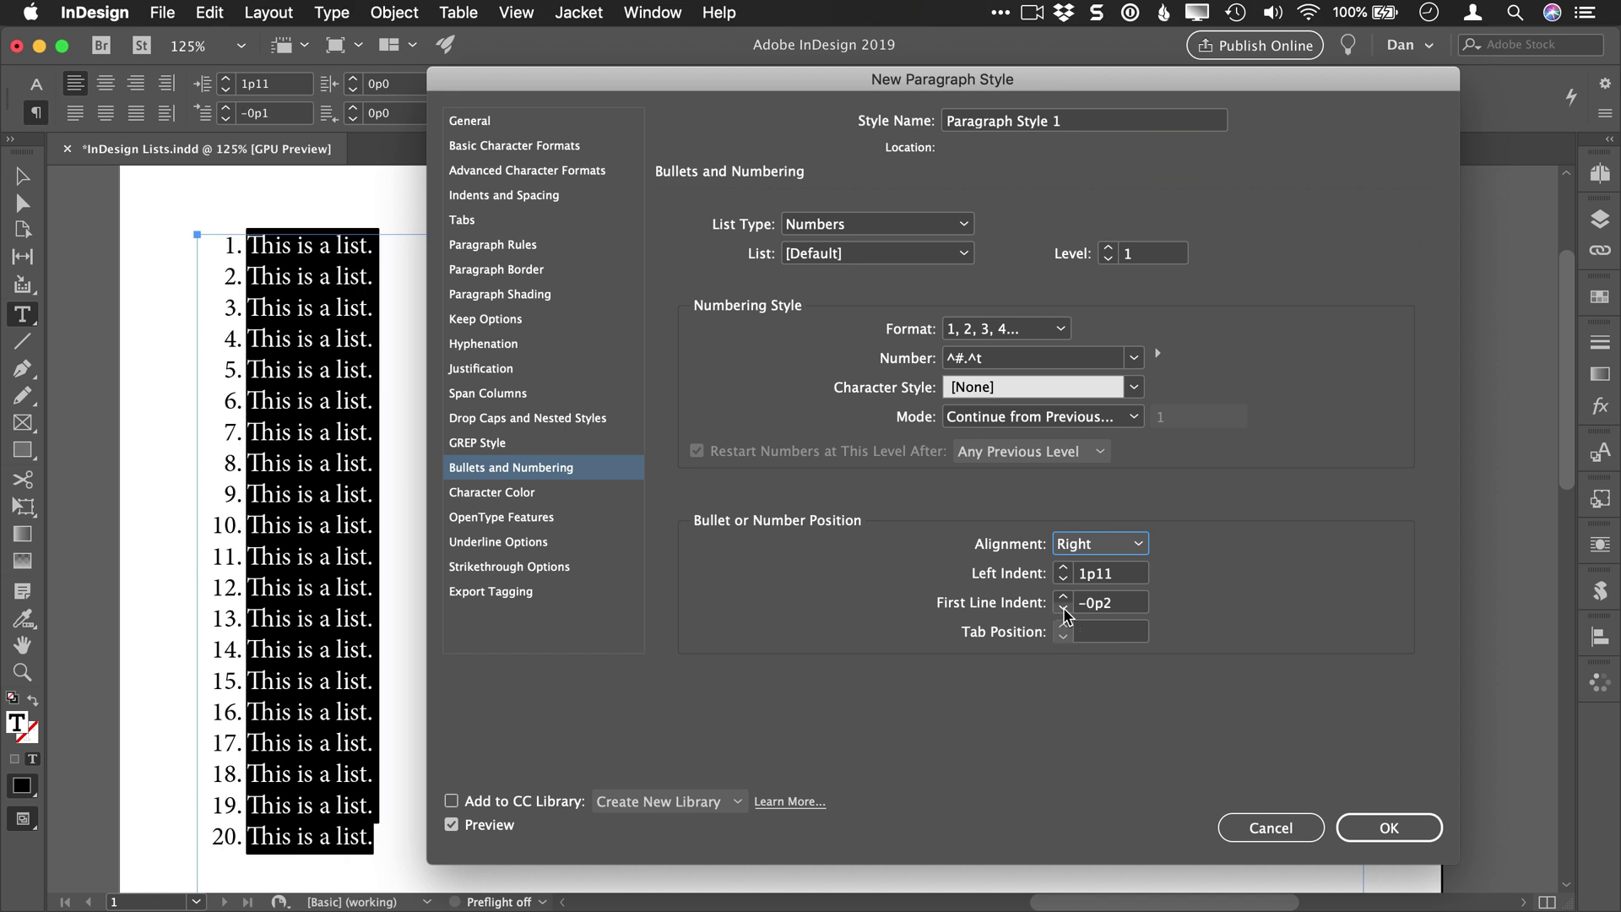
pyautogui.click(1063, 607)
pyautogui.click(1063, 607)
pyautogui.click(1063, 607)
pyautogui.click(1063, 607)
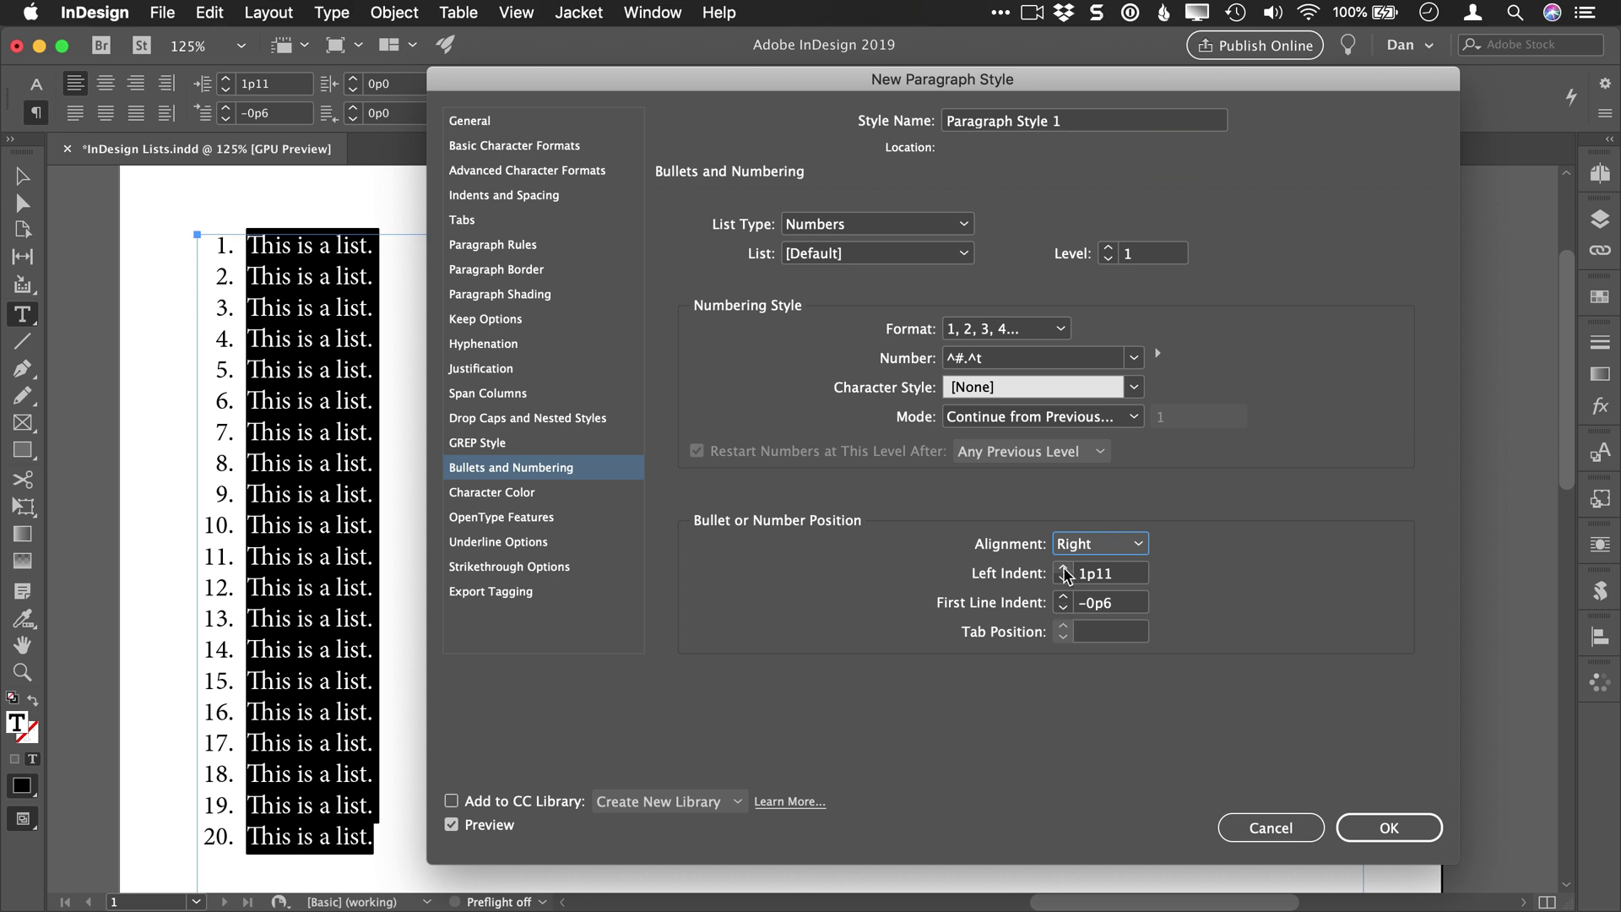
# Set the left indent to 2p2 and the first-line indent to -0p7
pyautogui.click(1064, 571)
pyautogui.click(1065, 571)
pyautogui.click(1065, 570)
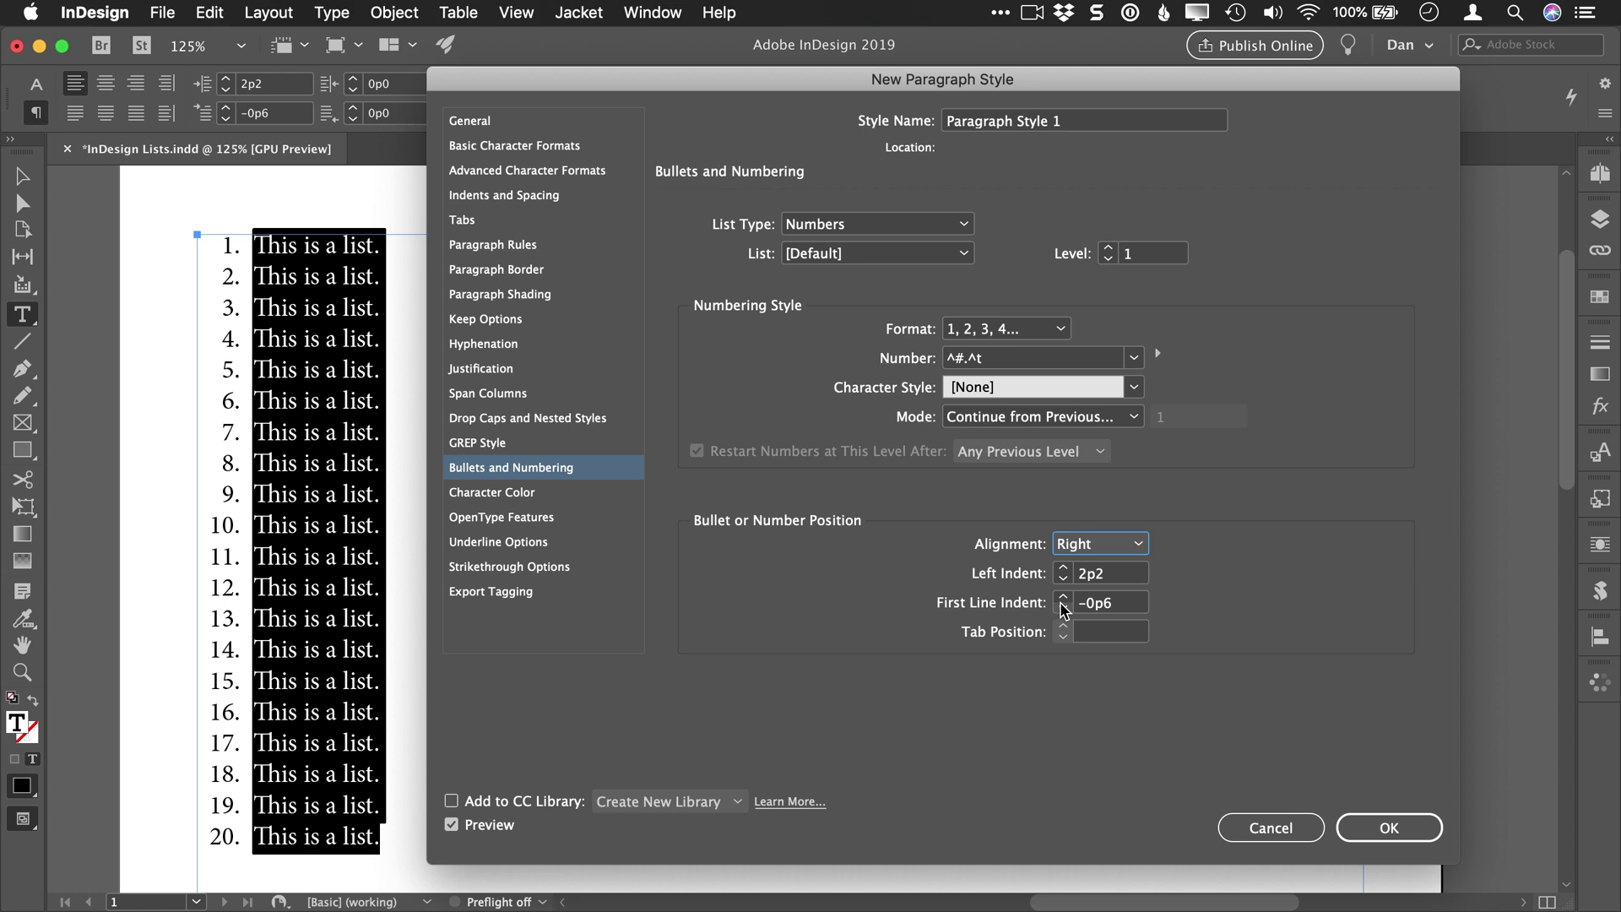
pyautogui.click(1062, 608)
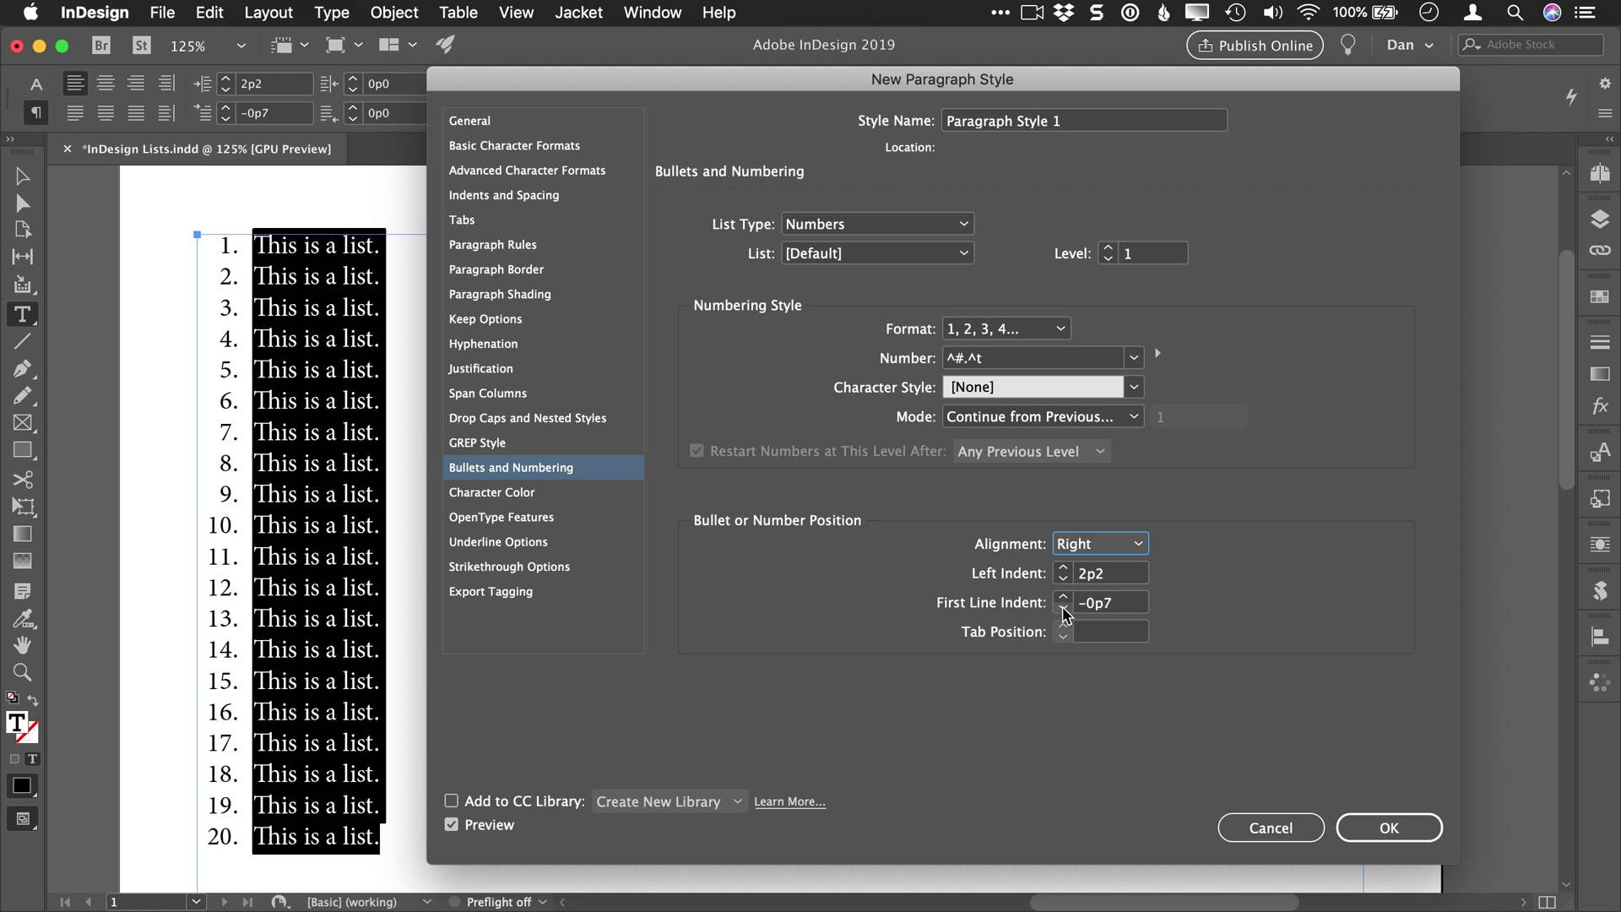
pyautogui.click(1062, 608)
pyautogui.click(1063, 608)
pyautogui.click(1063, 597)
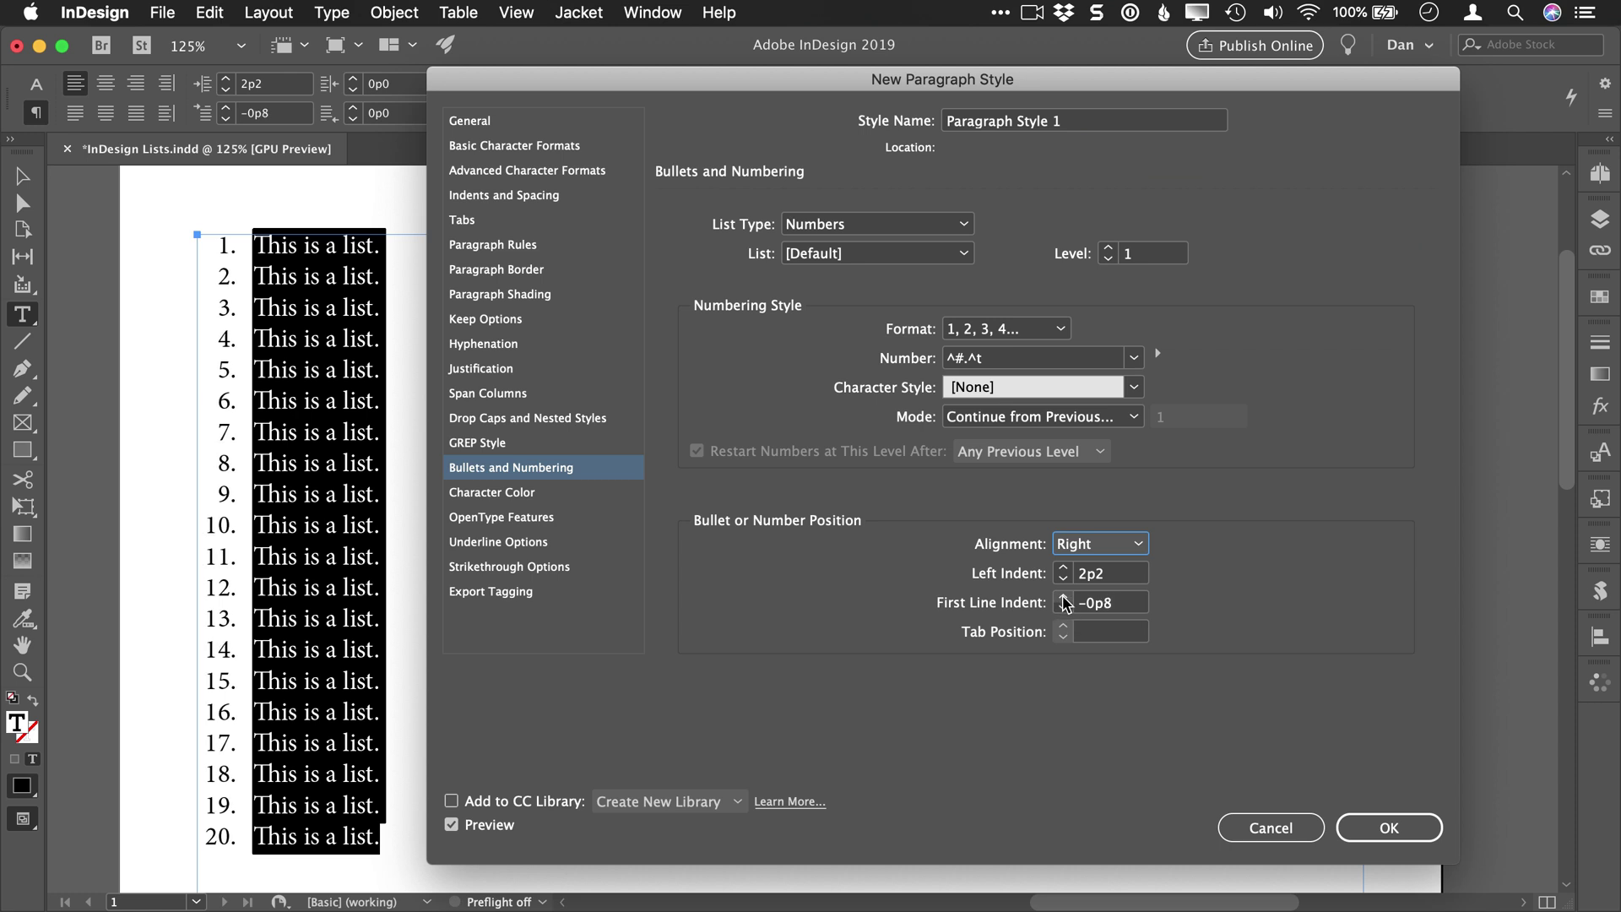
pyautogui.click(1063, 597)
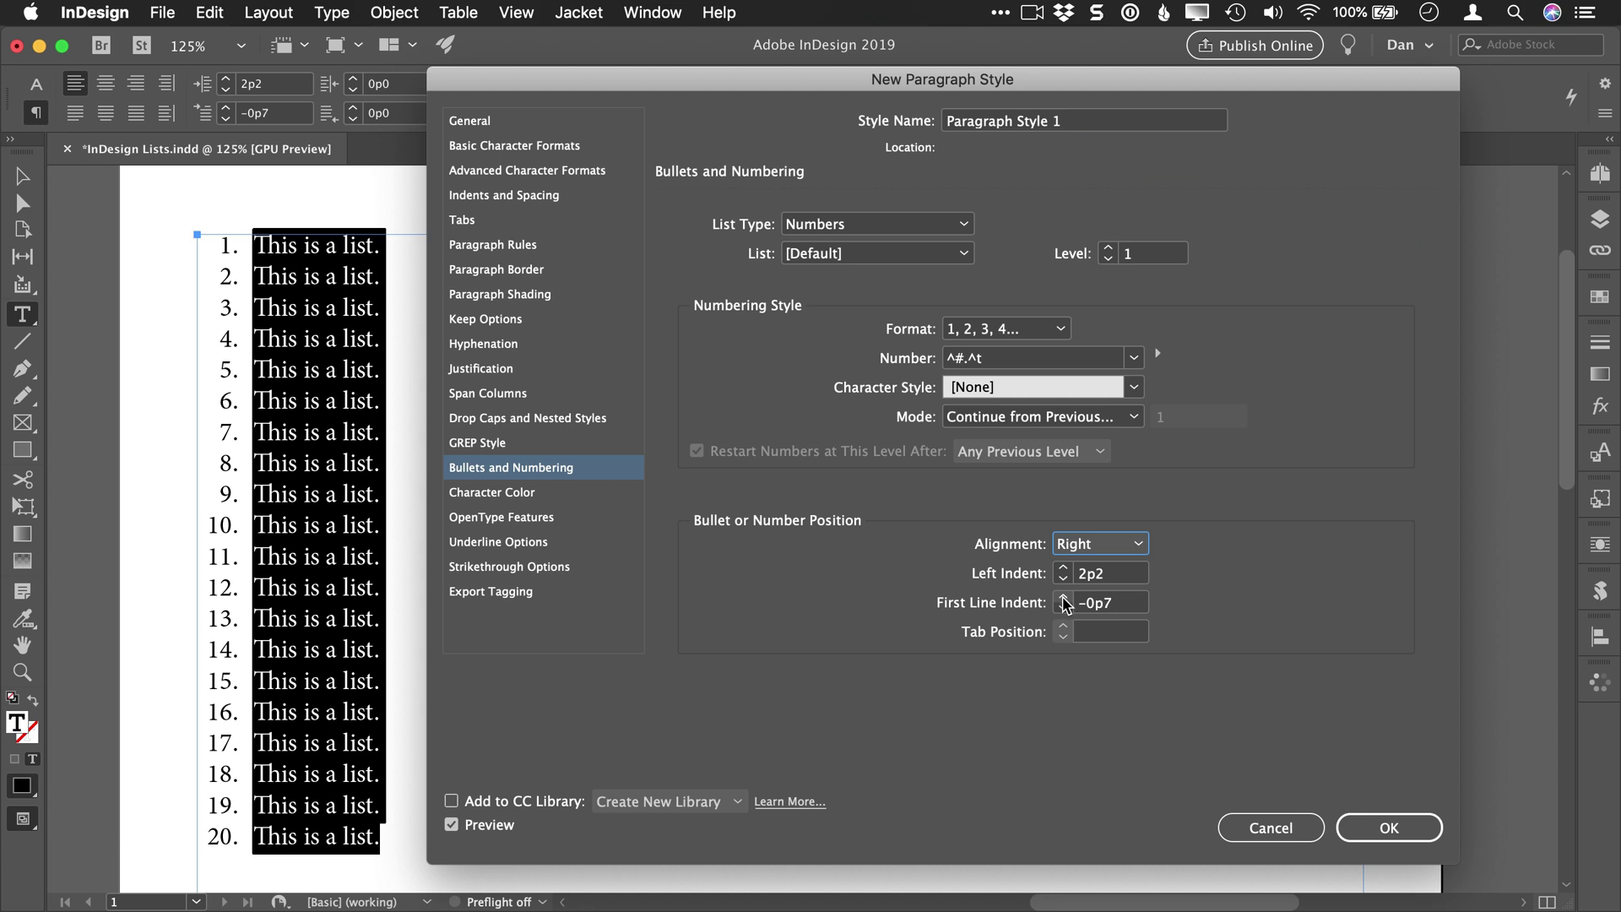
# Replace the default style name with 'List' and confirm the new style
pyautogui.moveTo(1090, 128); pyautogui.dragTo(846, 131)
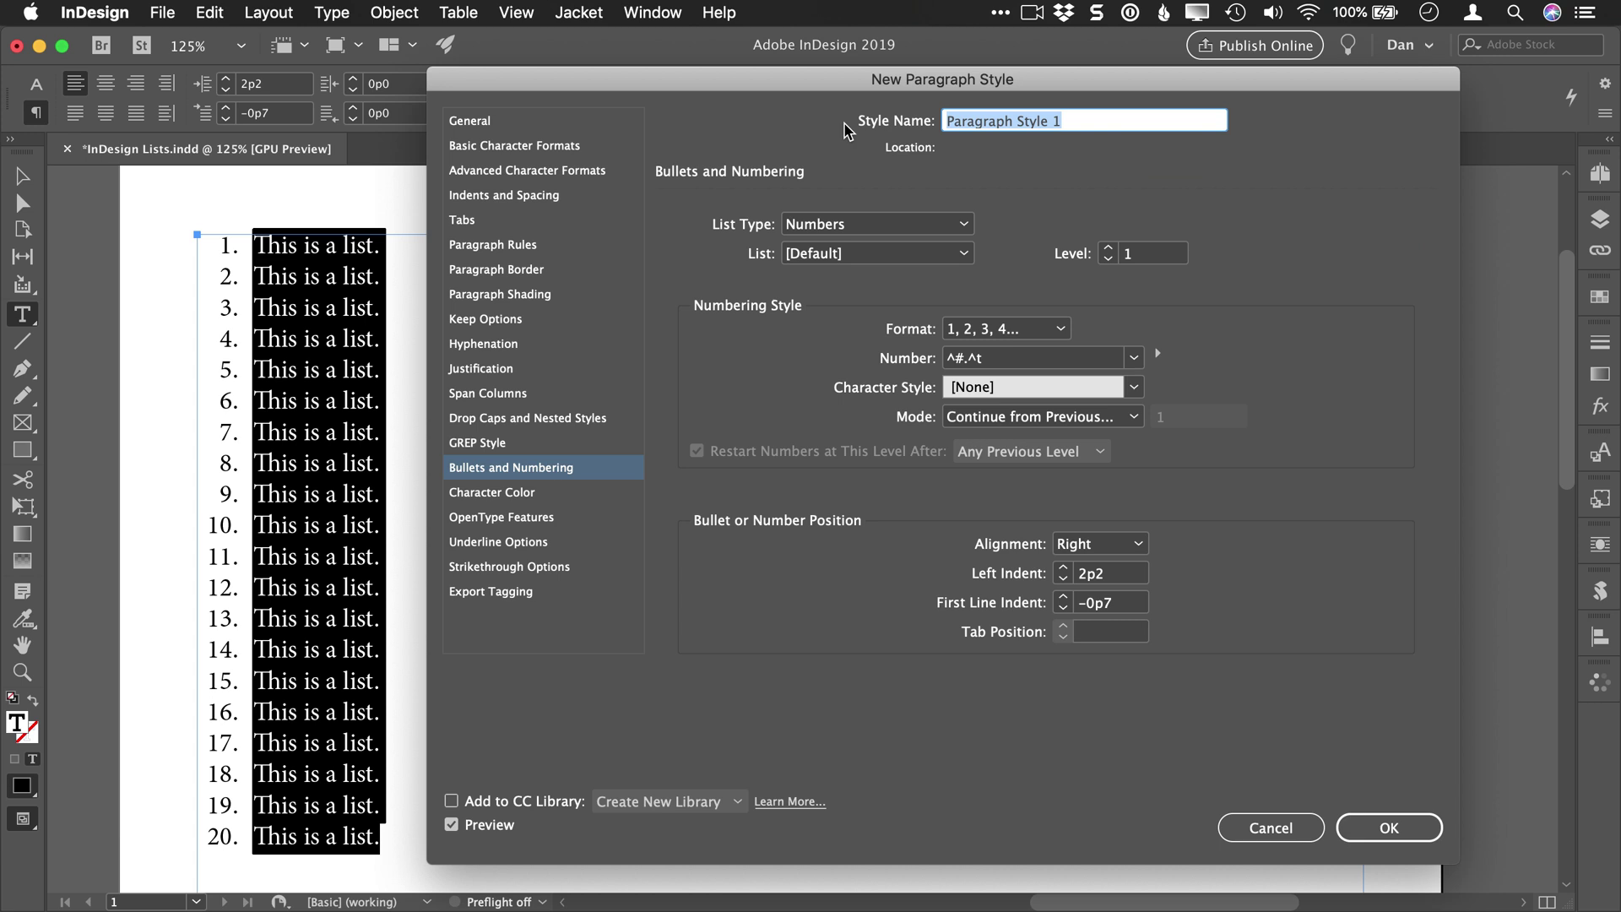
pyautogui.write('List')
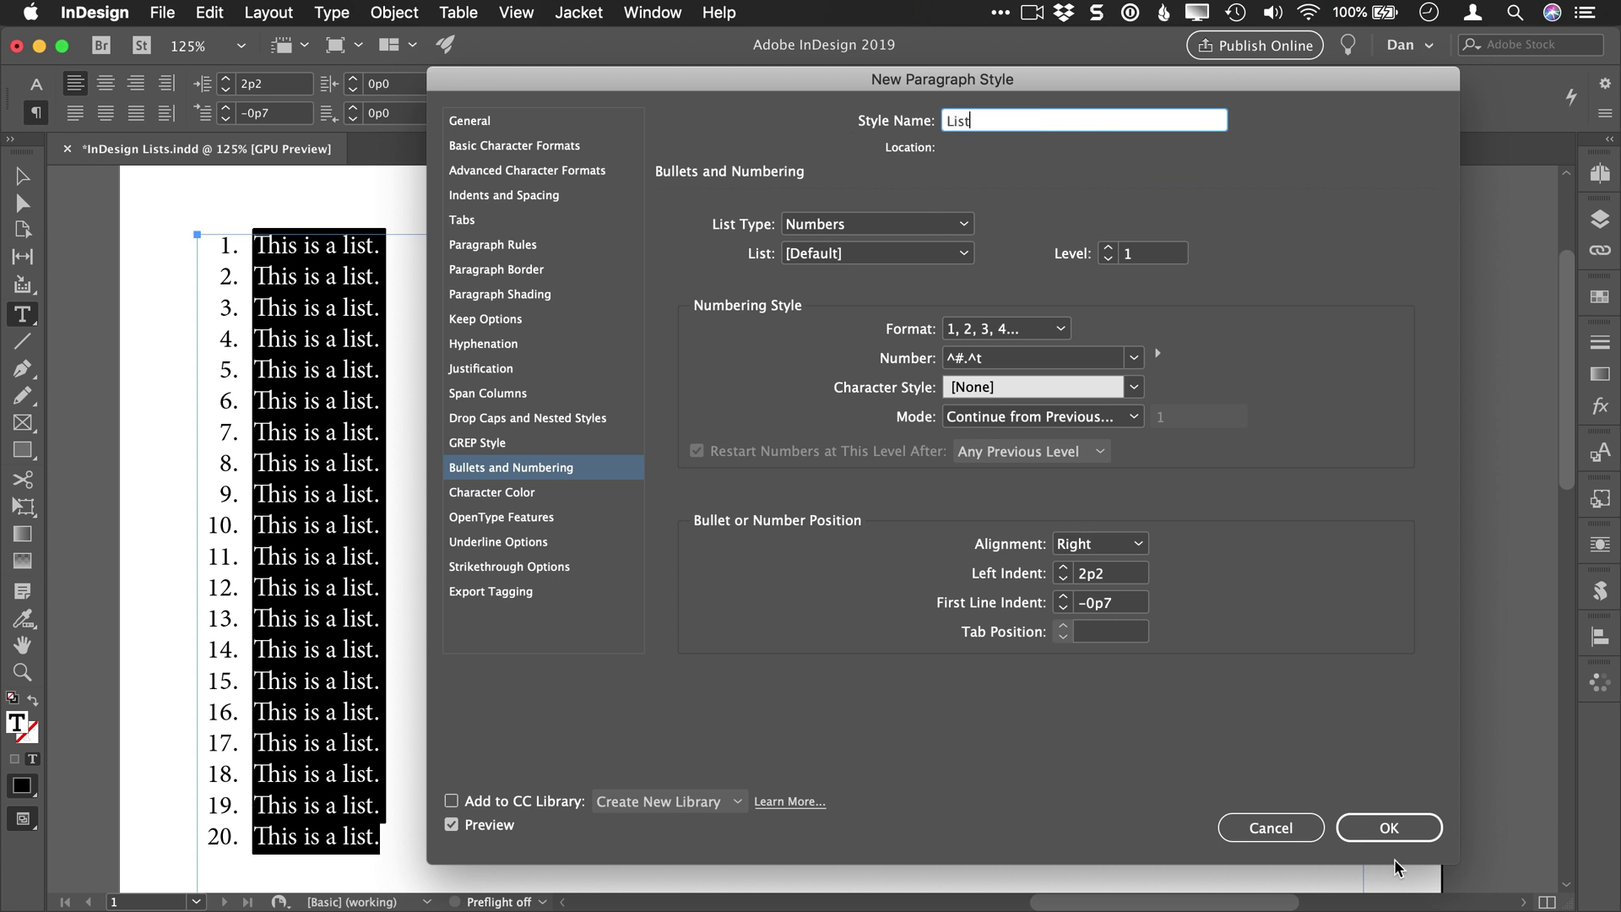
pyautogui.click(1389, 830)
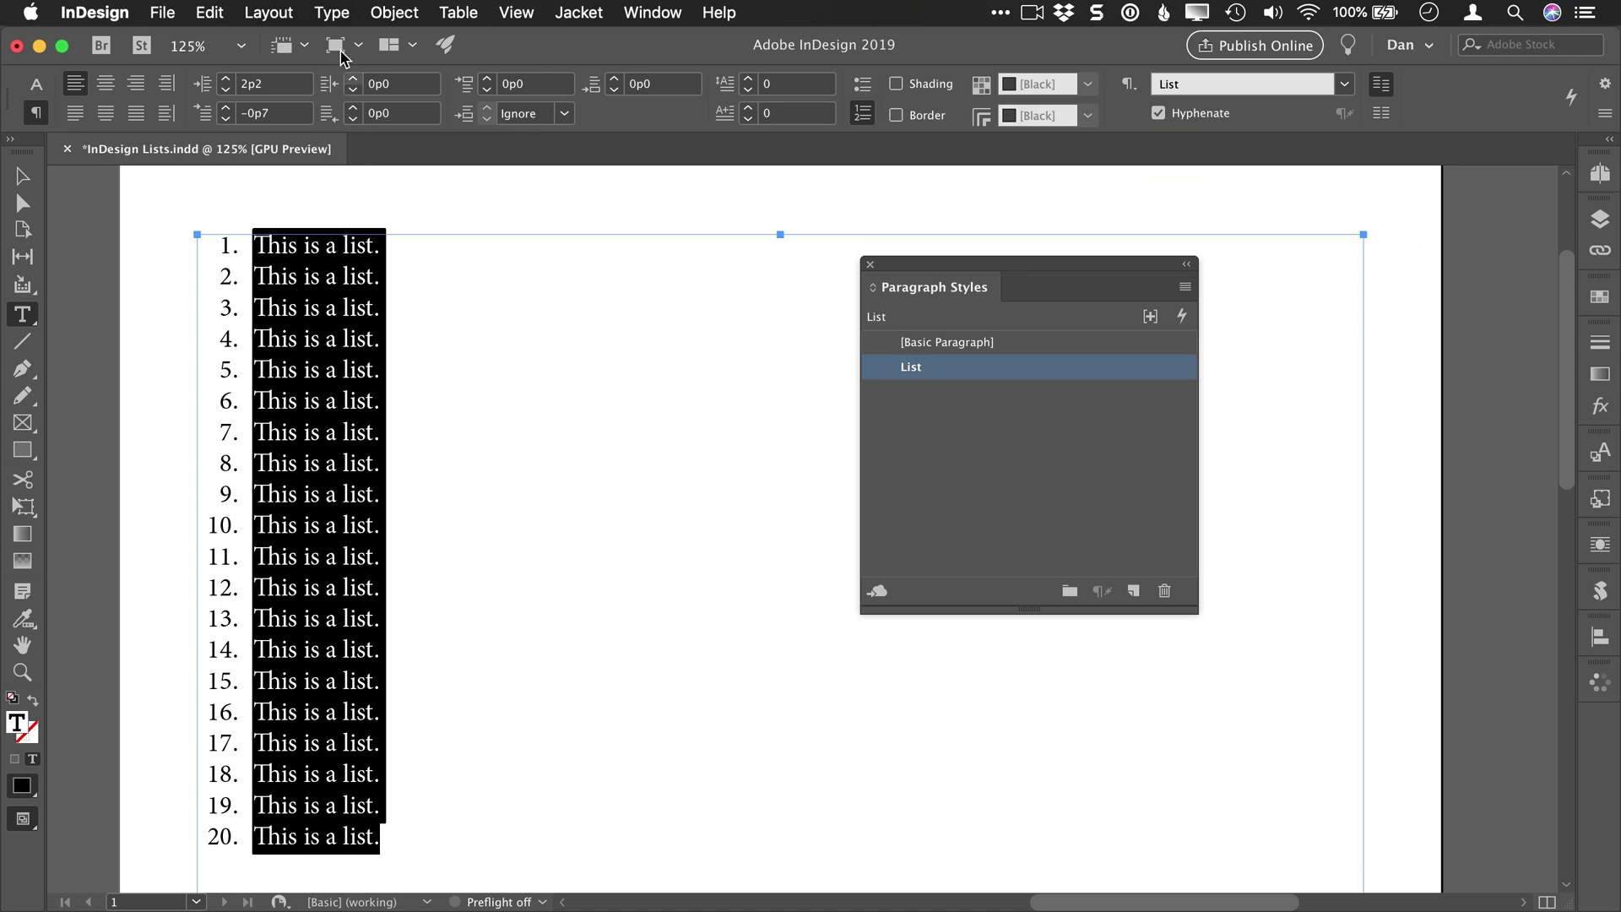
# Open the Tabs panel from the Type menu
pyautogui.click(329, 14)
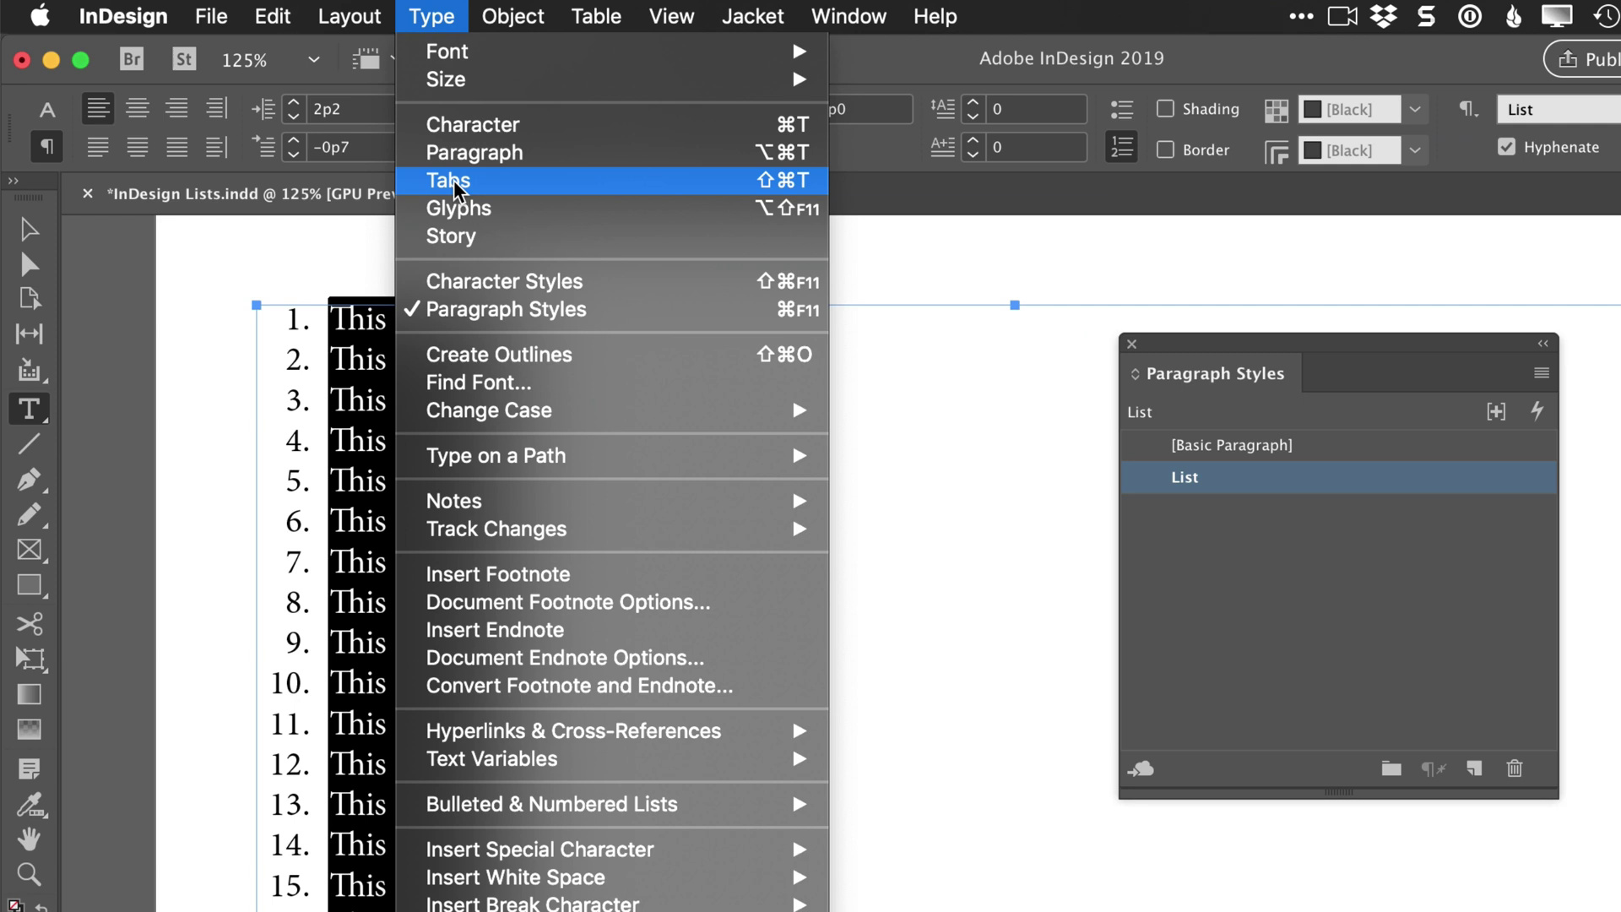
pyautogui.click(452, 181)
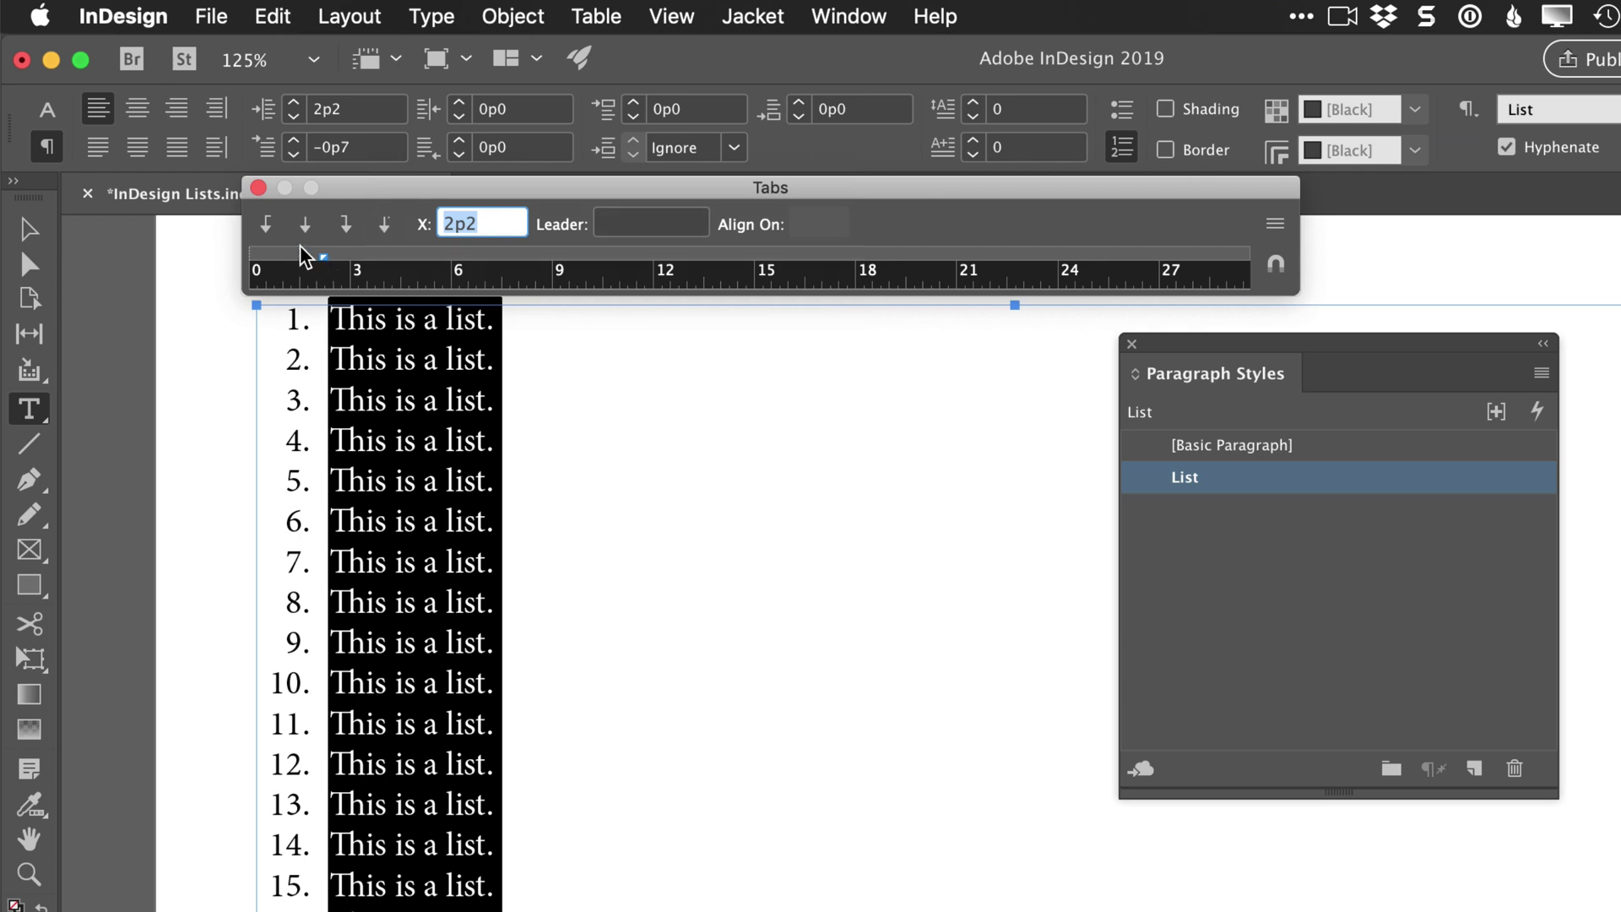
# Review the List style's Bullets and Numbering settings and close without changes
pyautogui.doubleClick(1258, 488)
pyautogui.click(737, 610)
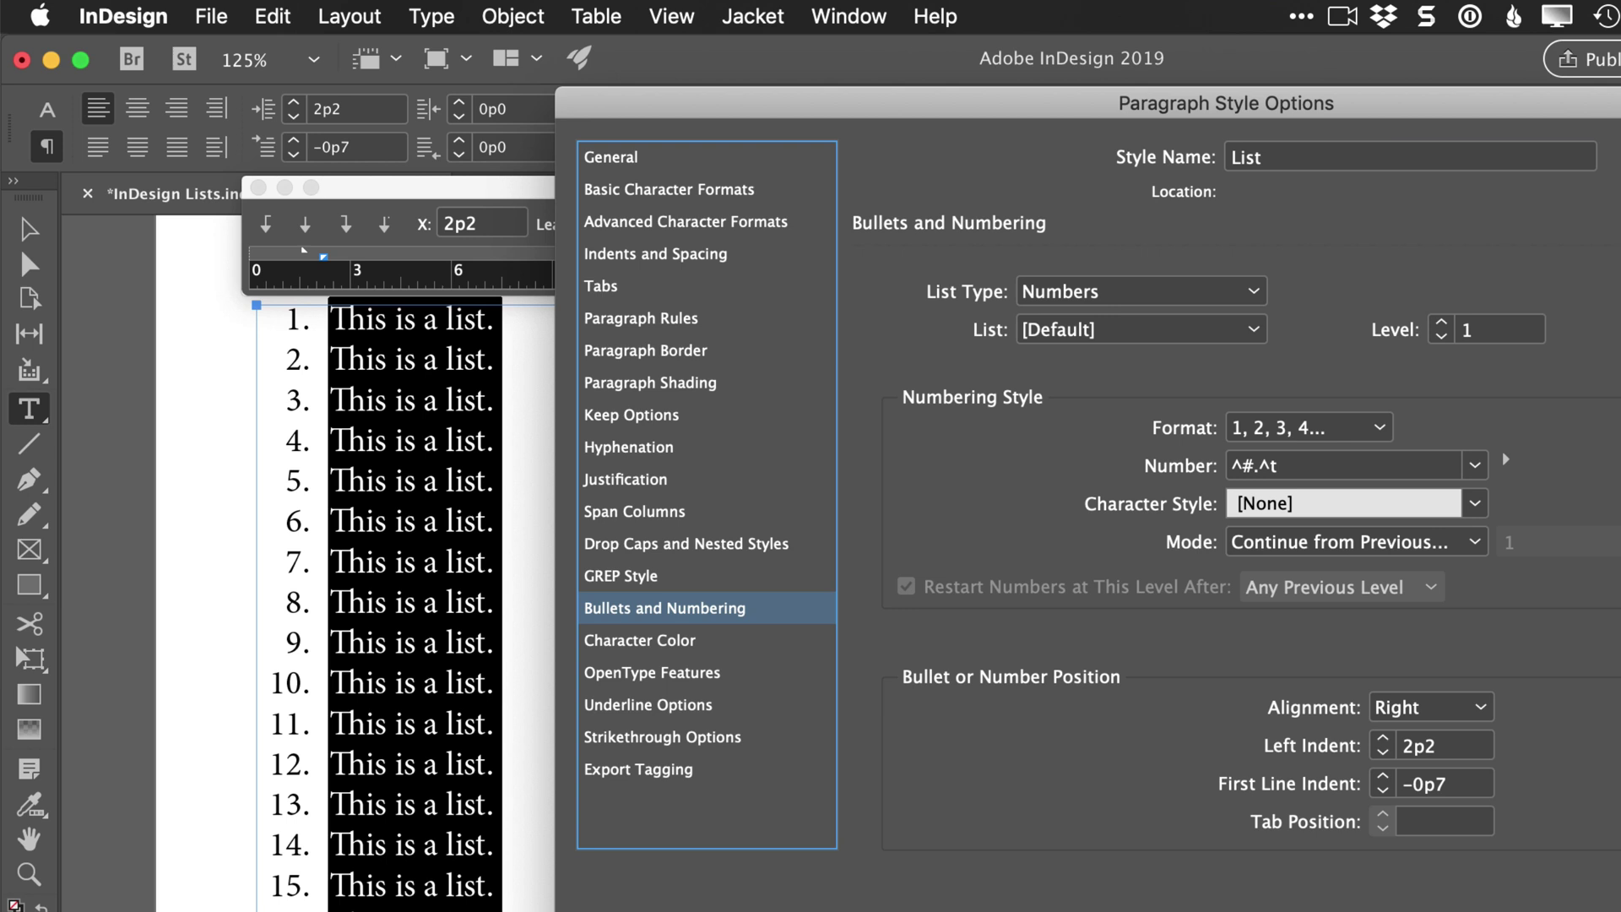
pyautogui.press('Return')
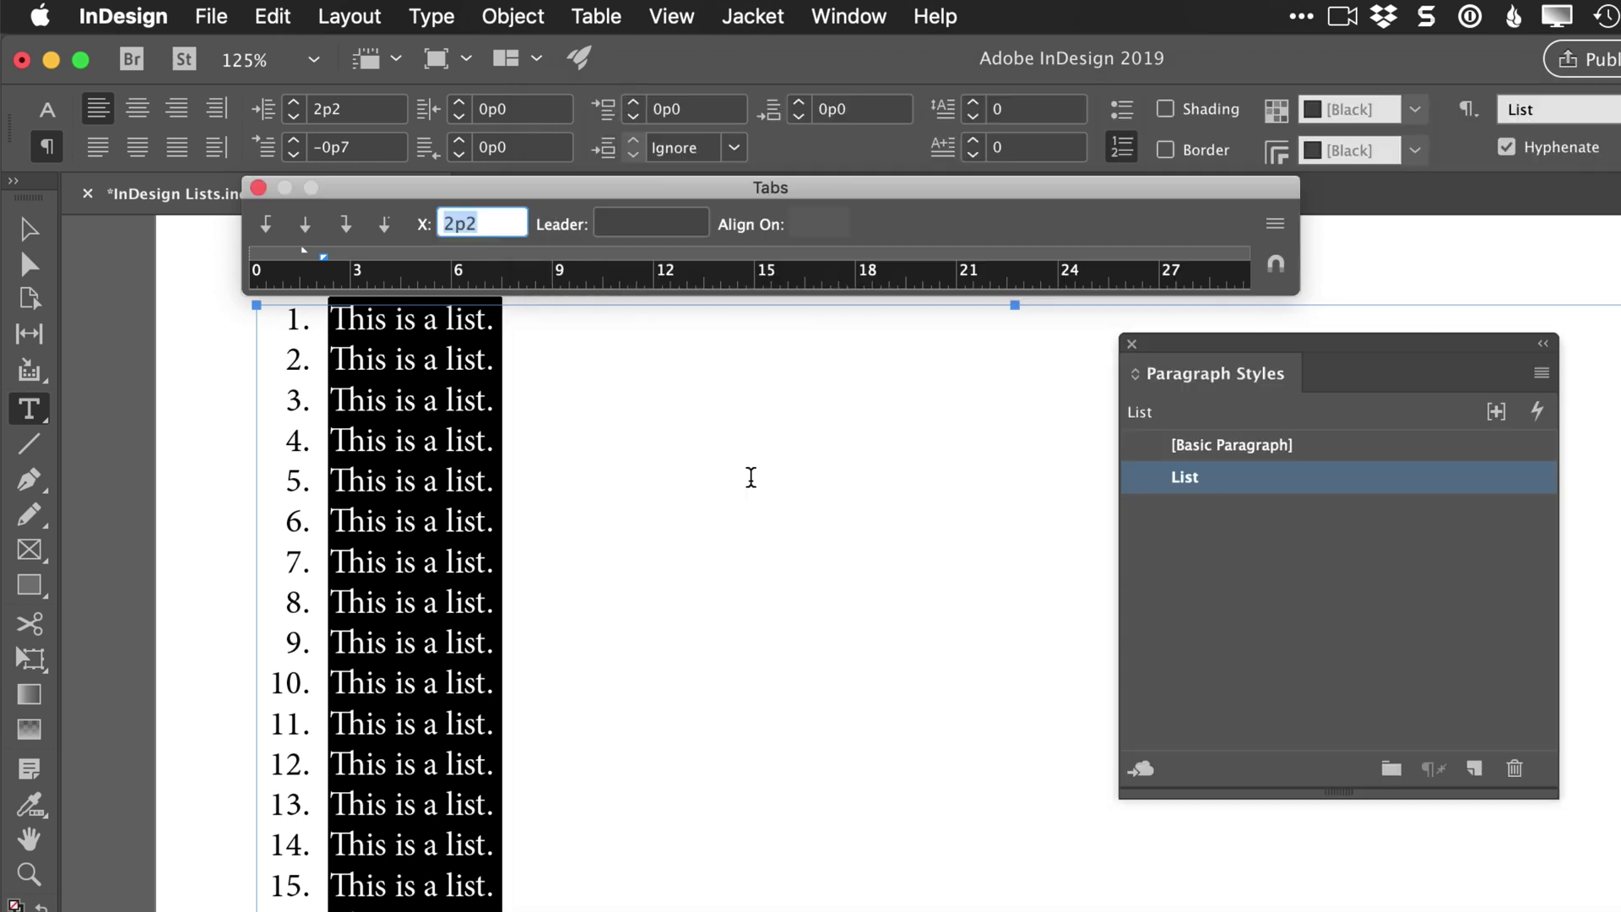
# Add and remove tab stops on the ruler, then drag the first-line indent marker left
pyautogui.click(311, 260)
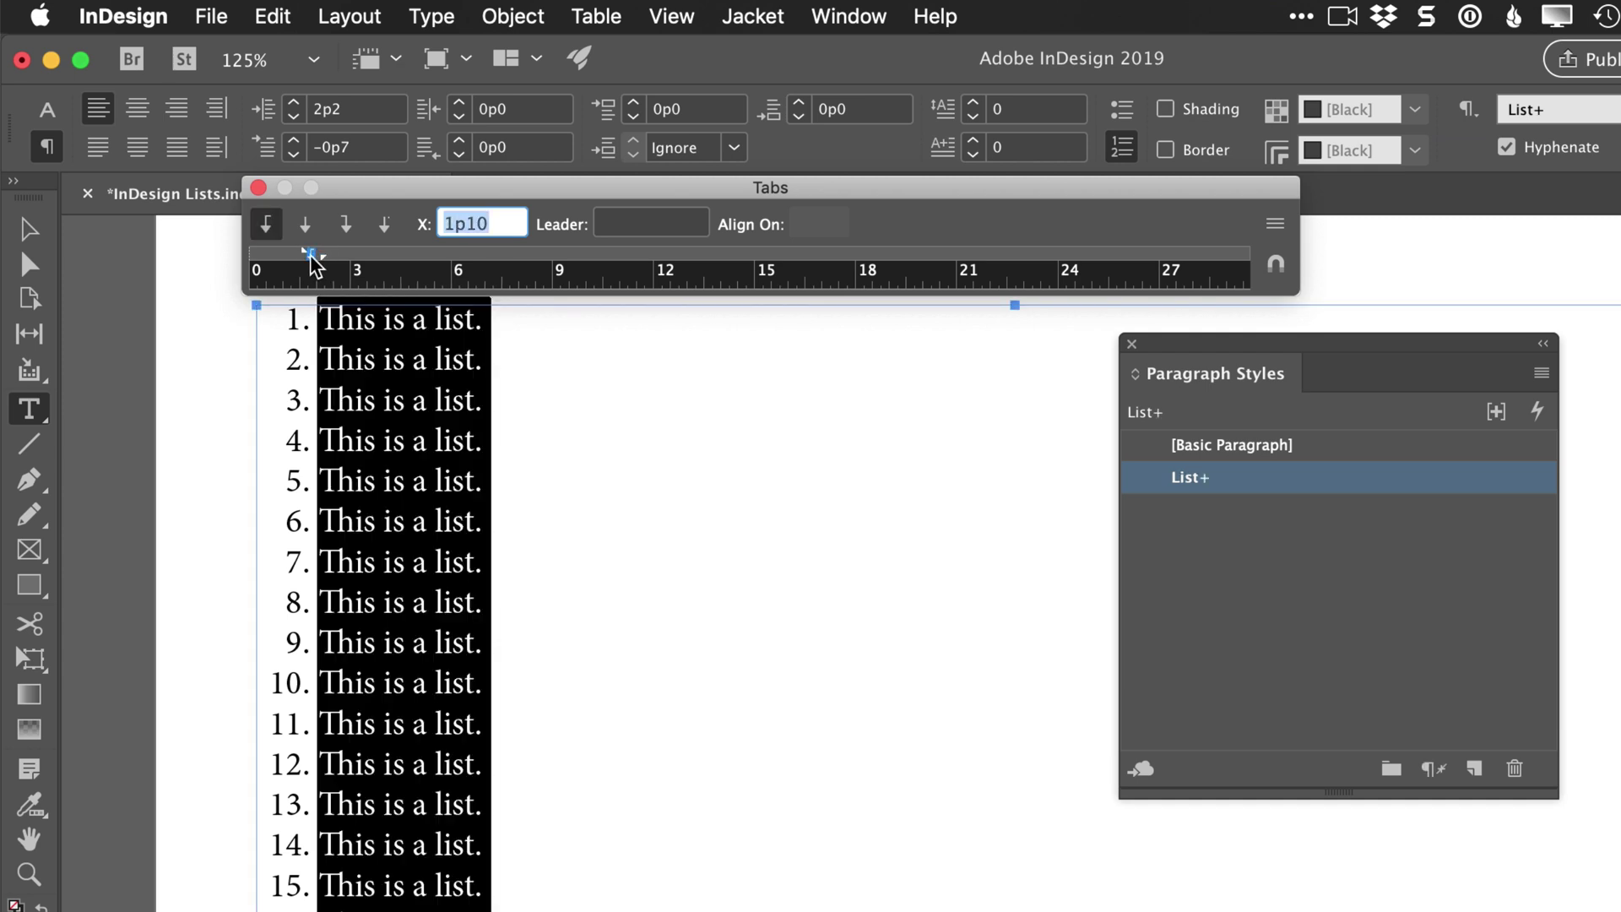
pyautogui.moveTo(310, 260); pyautogui.dragTo(589, 422)
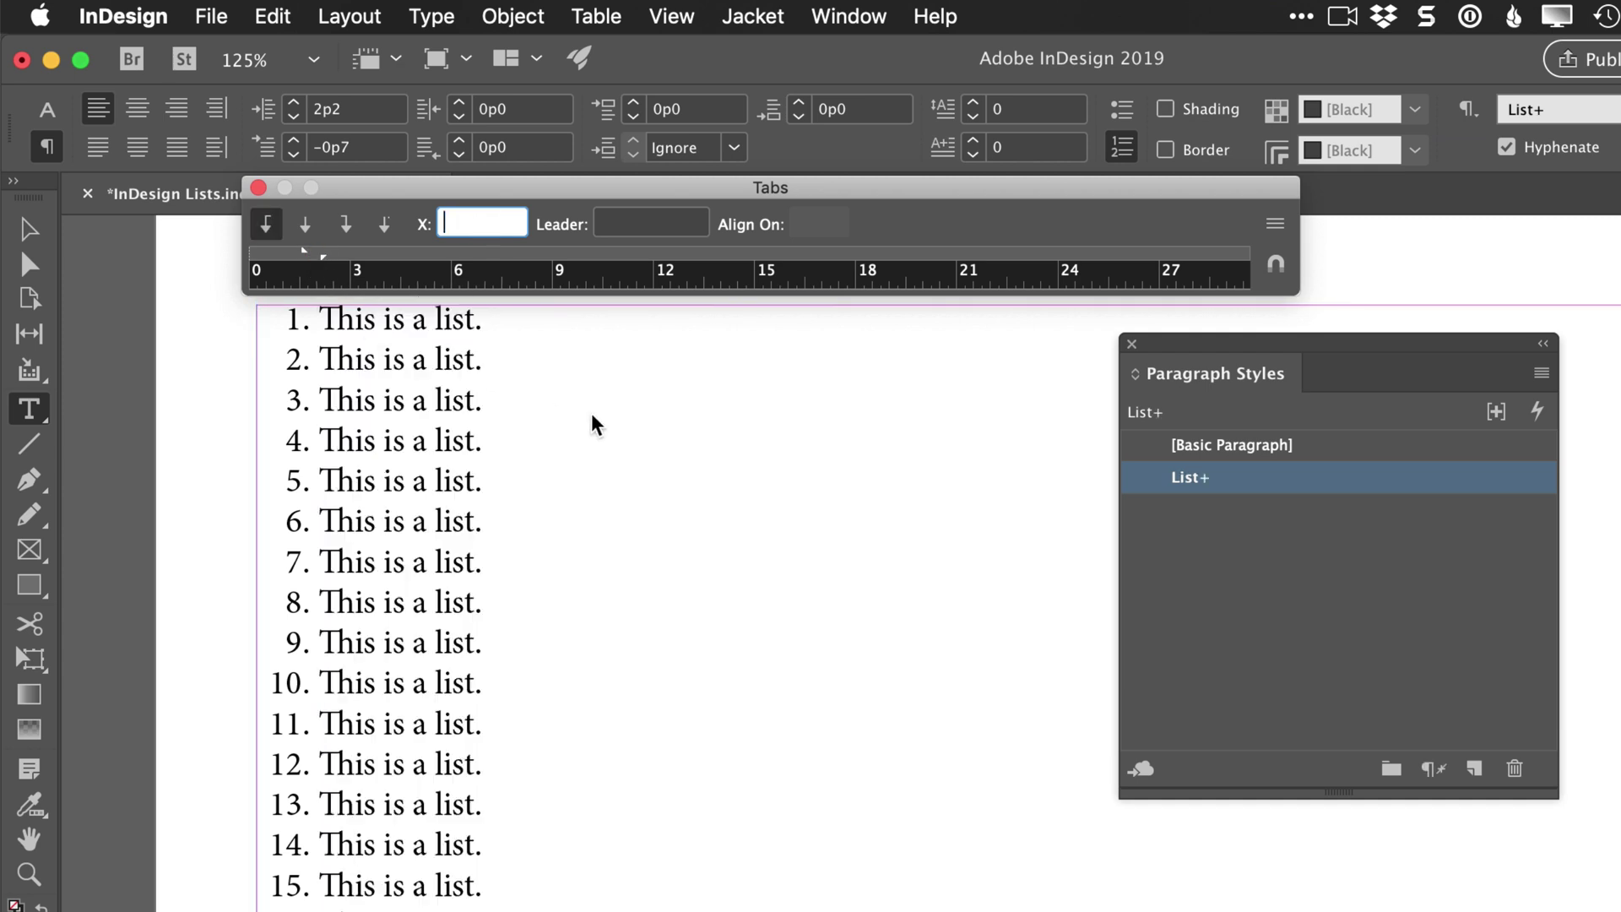
pyautogui.click(323, 258)
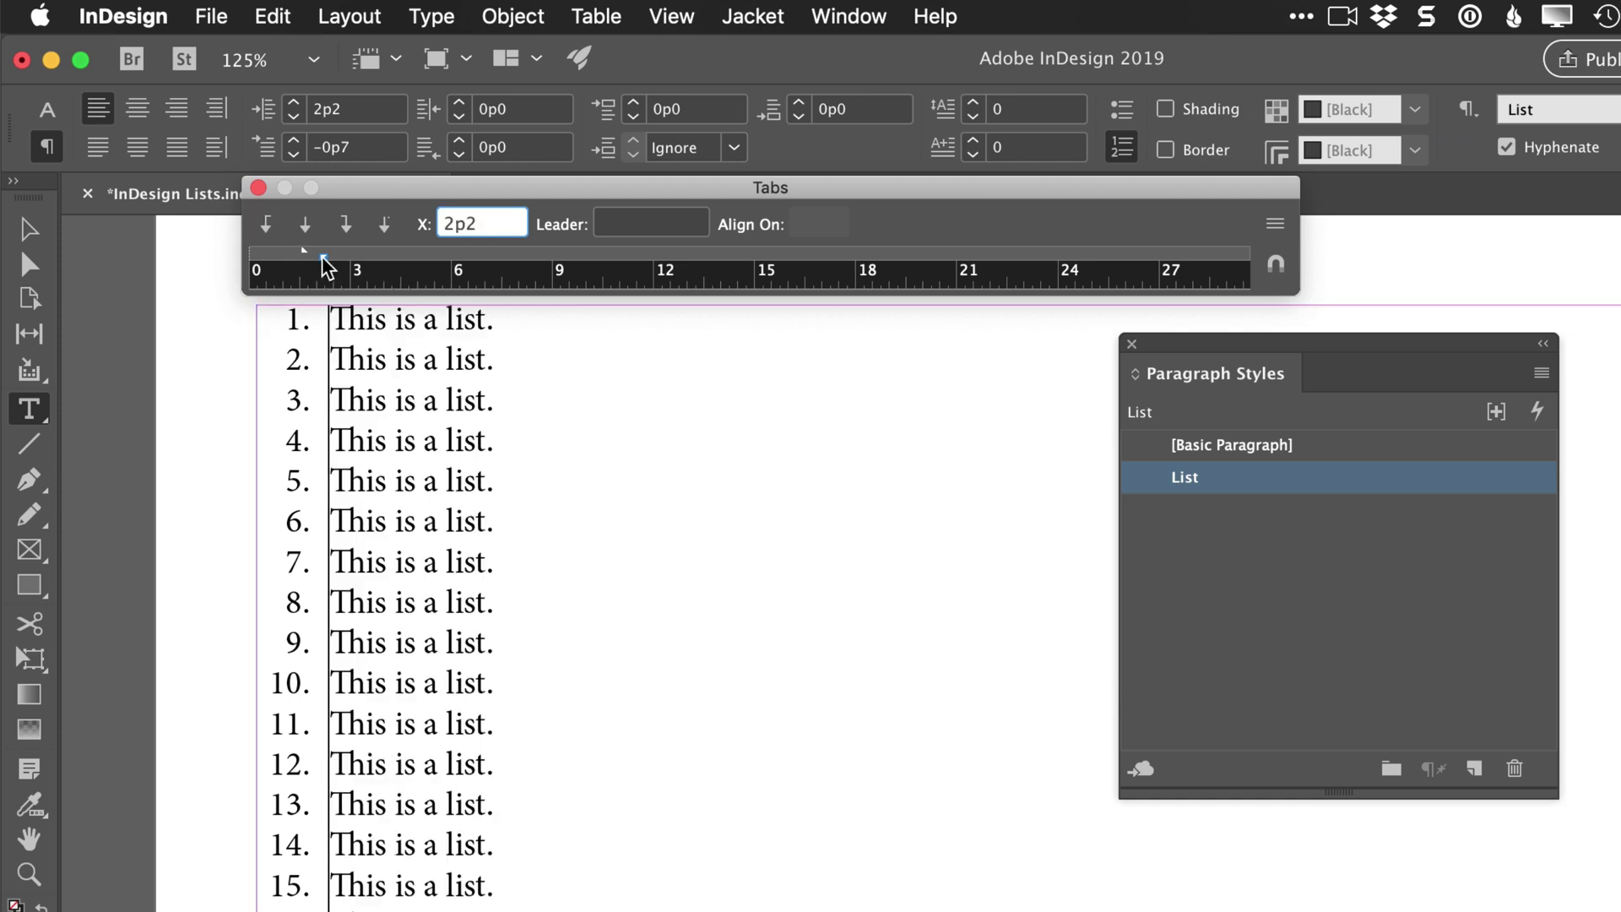
pyautogui.click(304, 252)
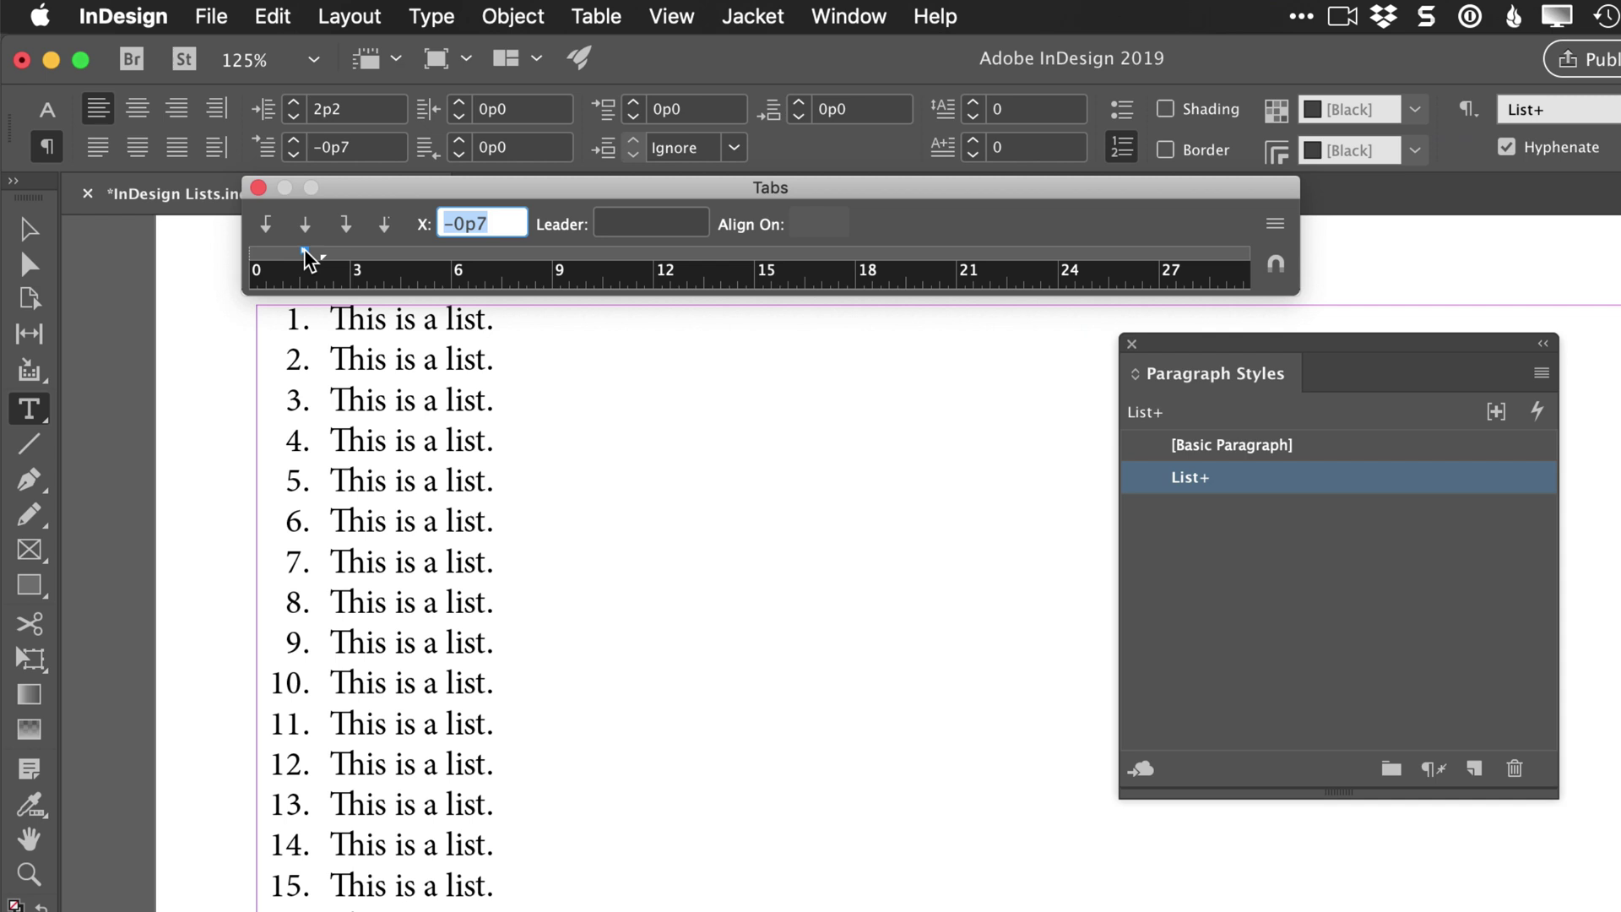
pyautogui.moveTo(305, 252); pyautogui.dragTo(297, 258)
# Delete the 1p5 tab stop and shift the first-line indent to -0p8
pyautogui.click(297, 256)
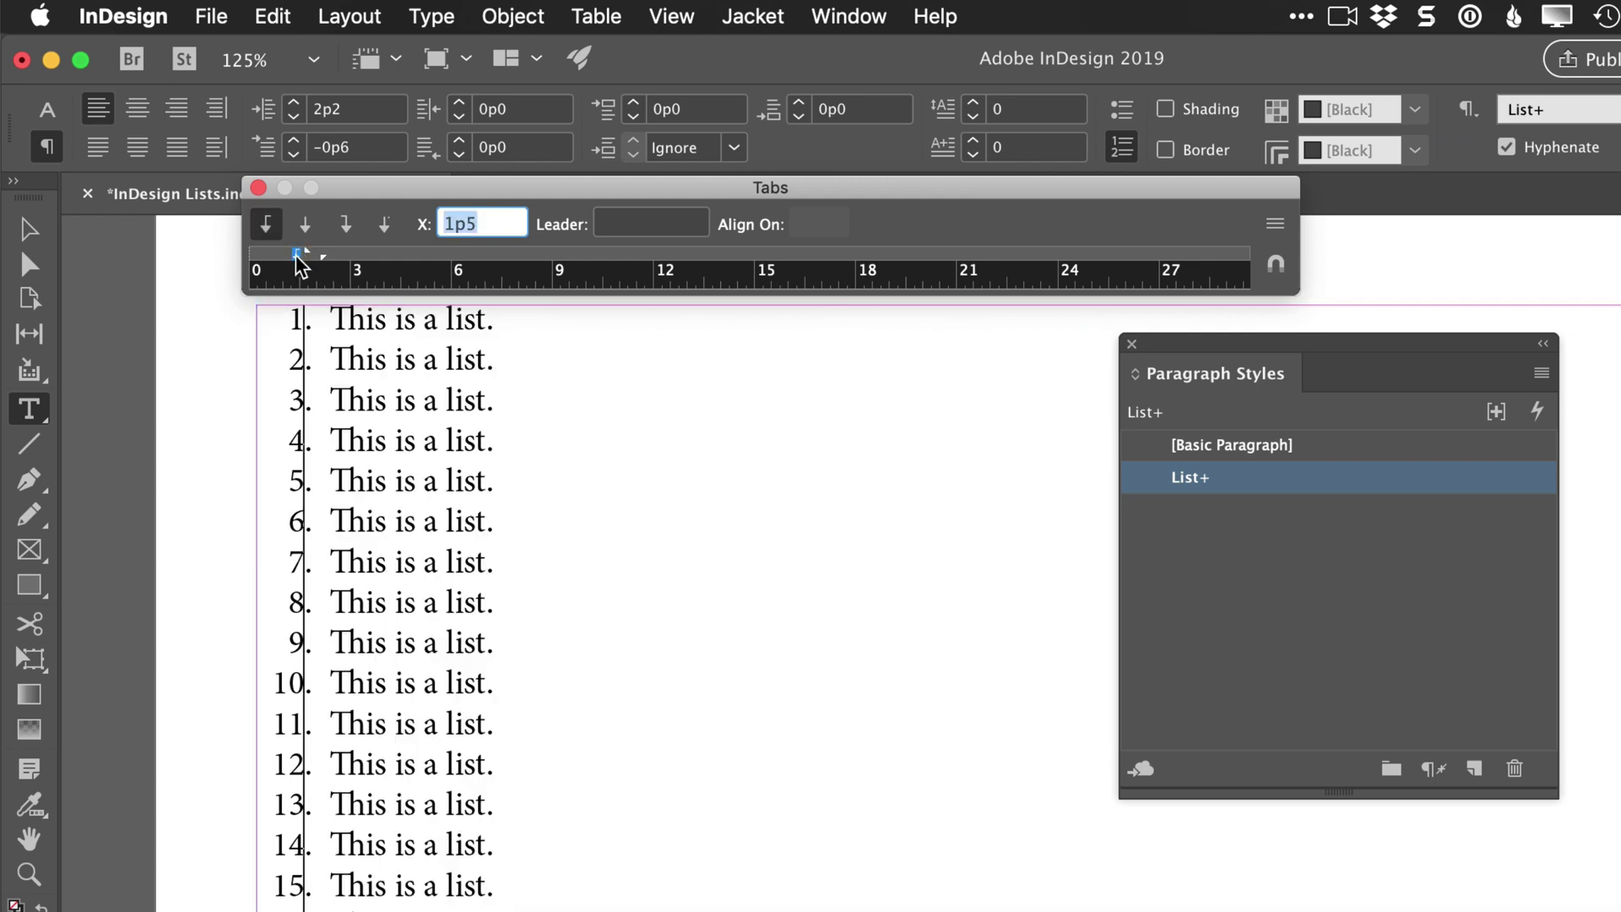
pyautogui.press('Delete')
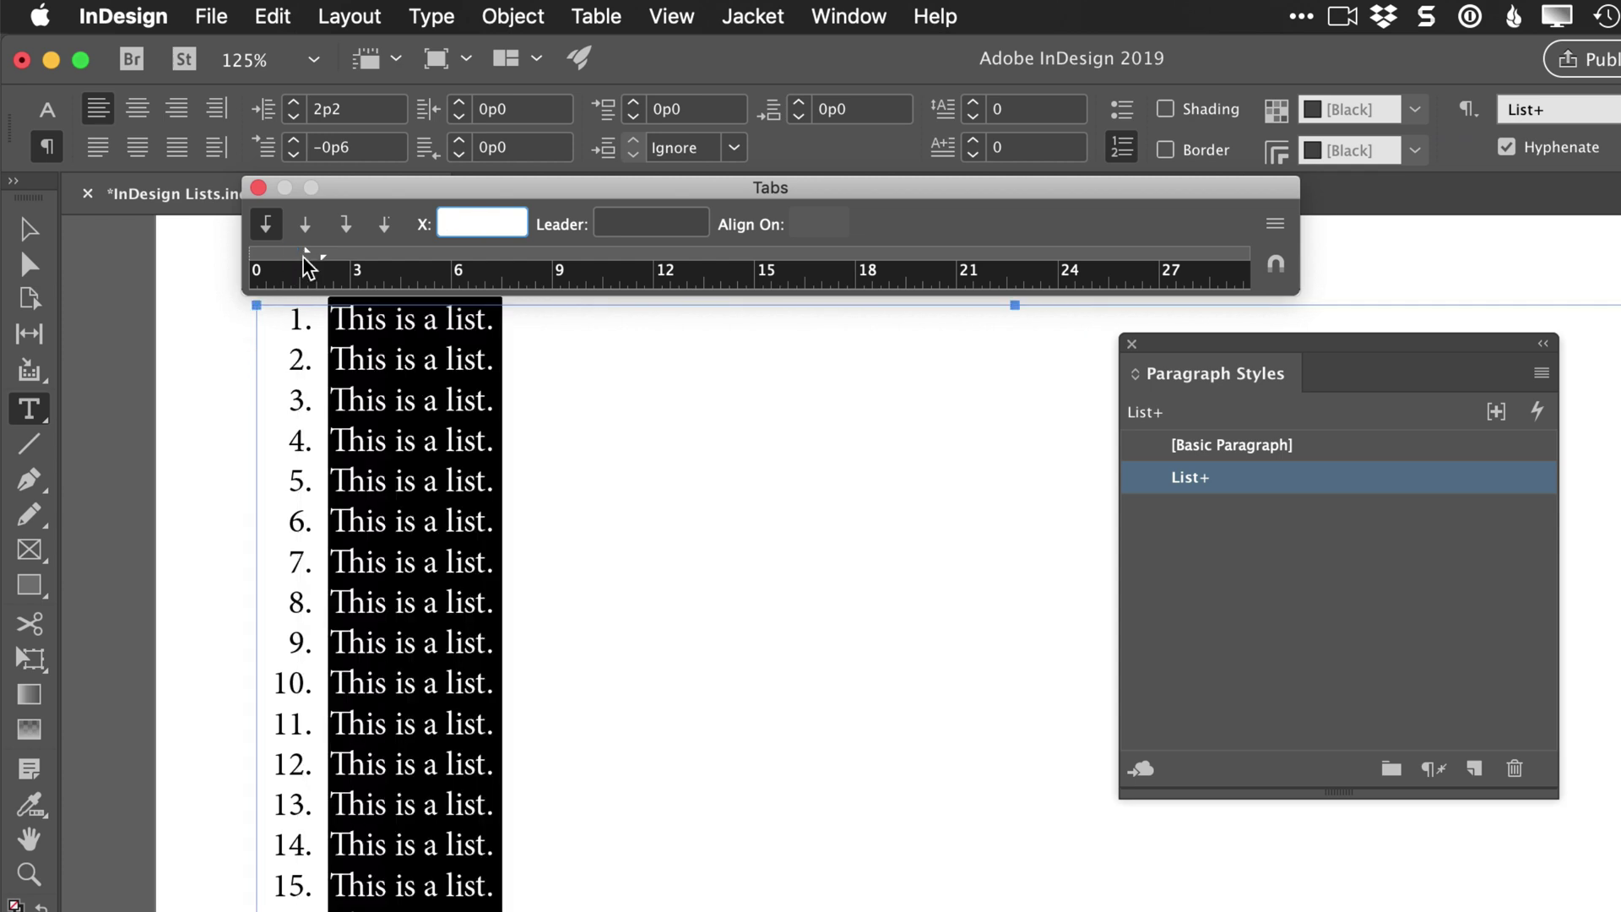
pyautogui.click(307, 251)
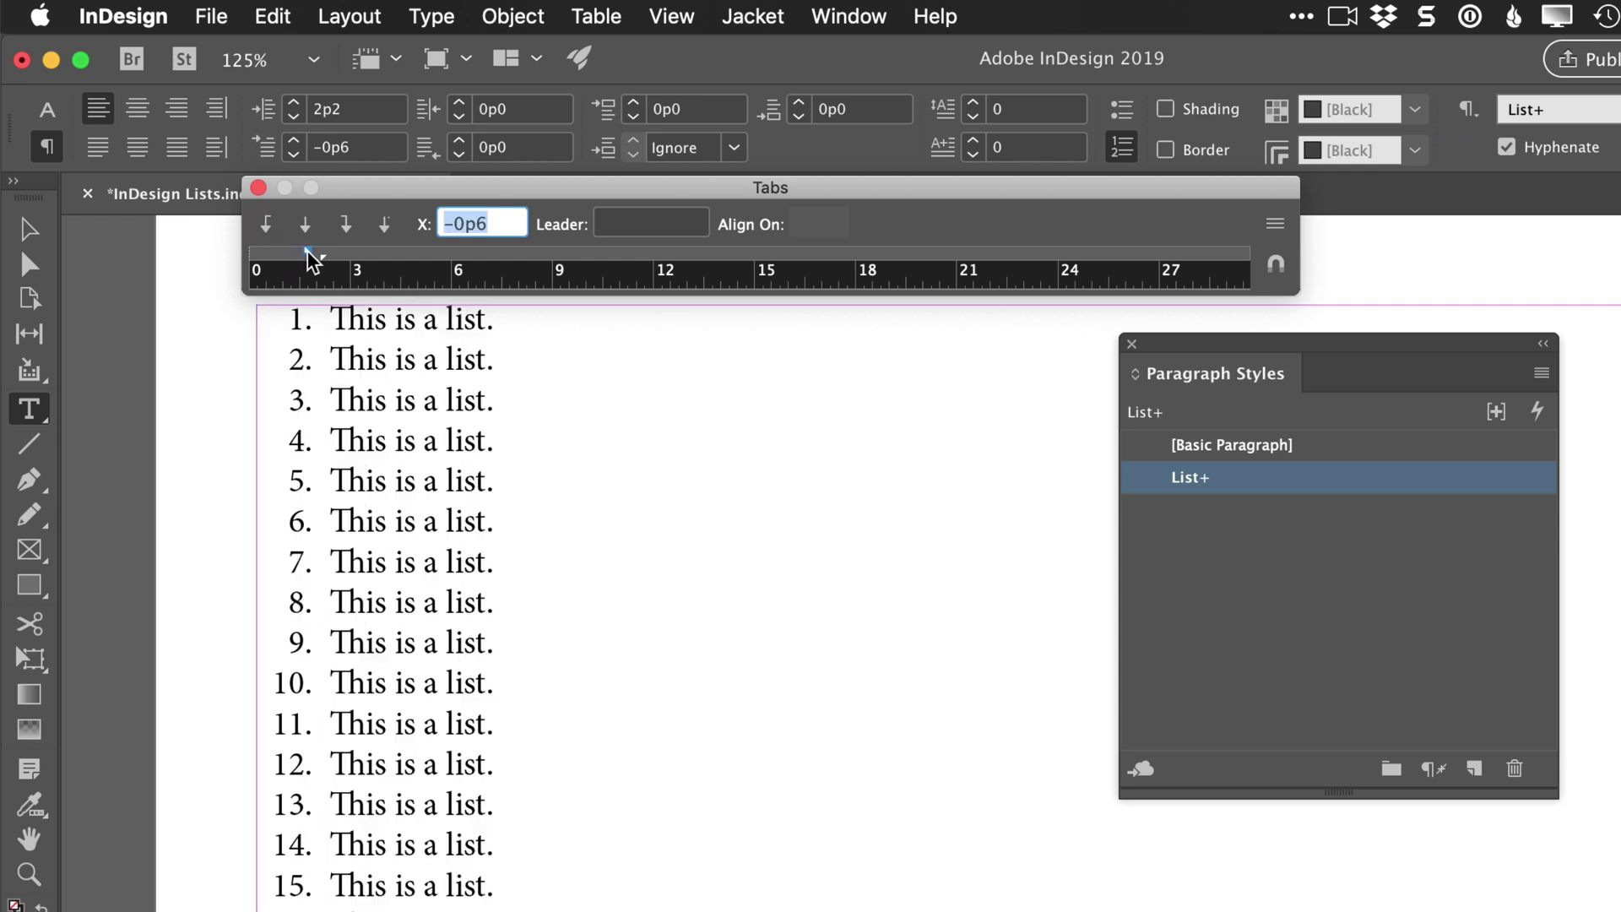
pyautogui.moveTo(308, 250); pyautogui.dragTo(301, 250)
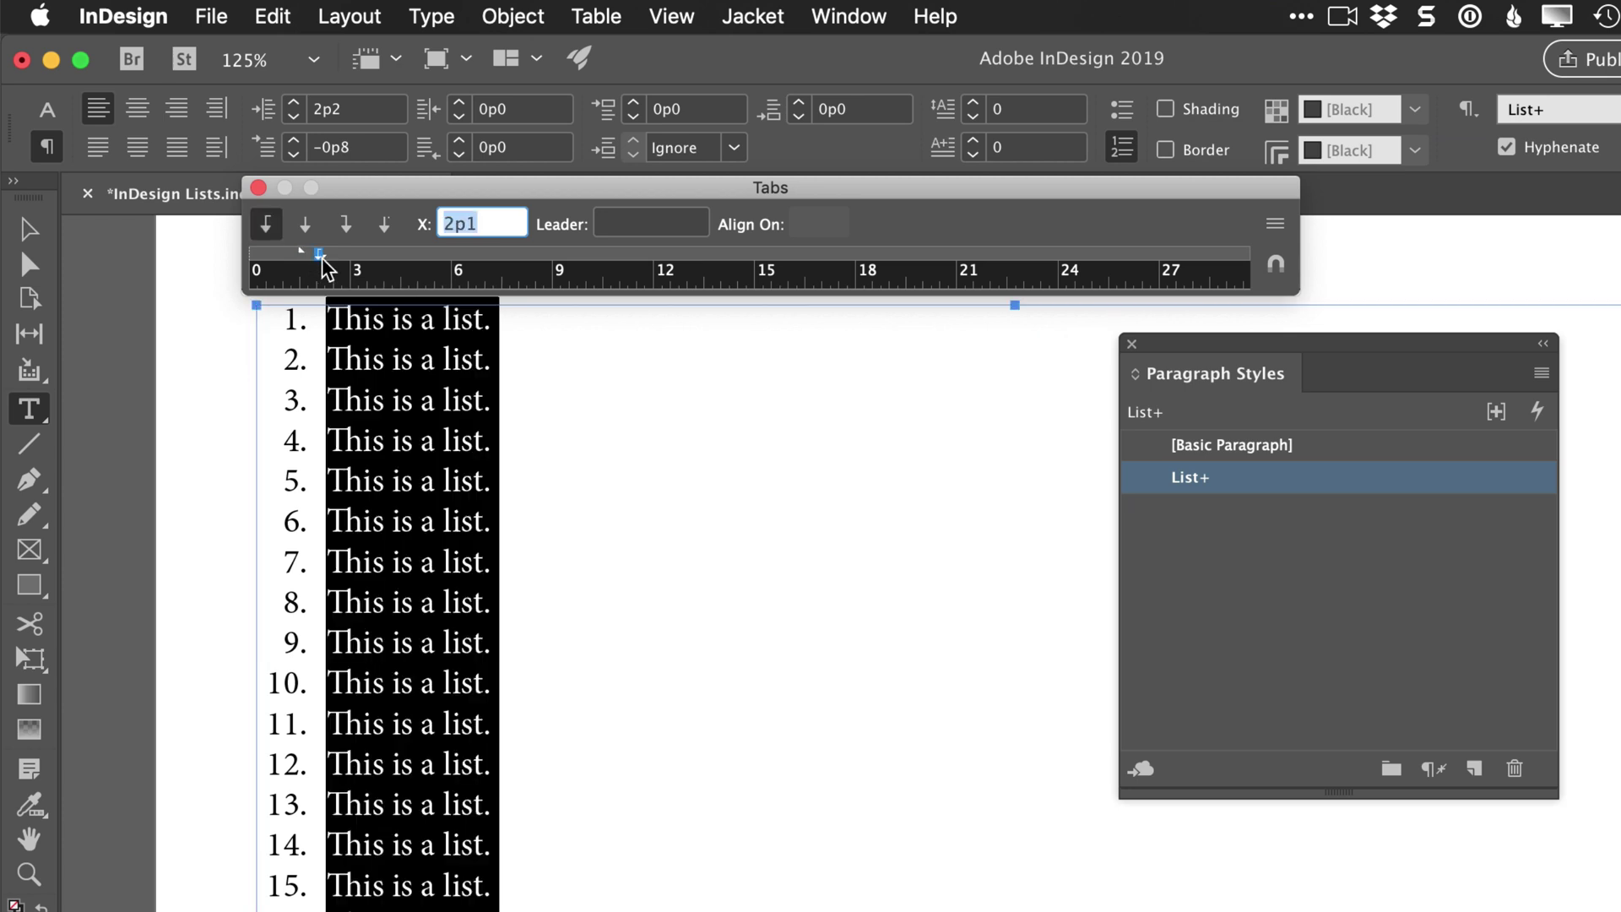
# Select all the list text and drag the left indent to 2p3, first line -0p11
pyautogui.click(309, 325)
pyautogui.press('super+a')
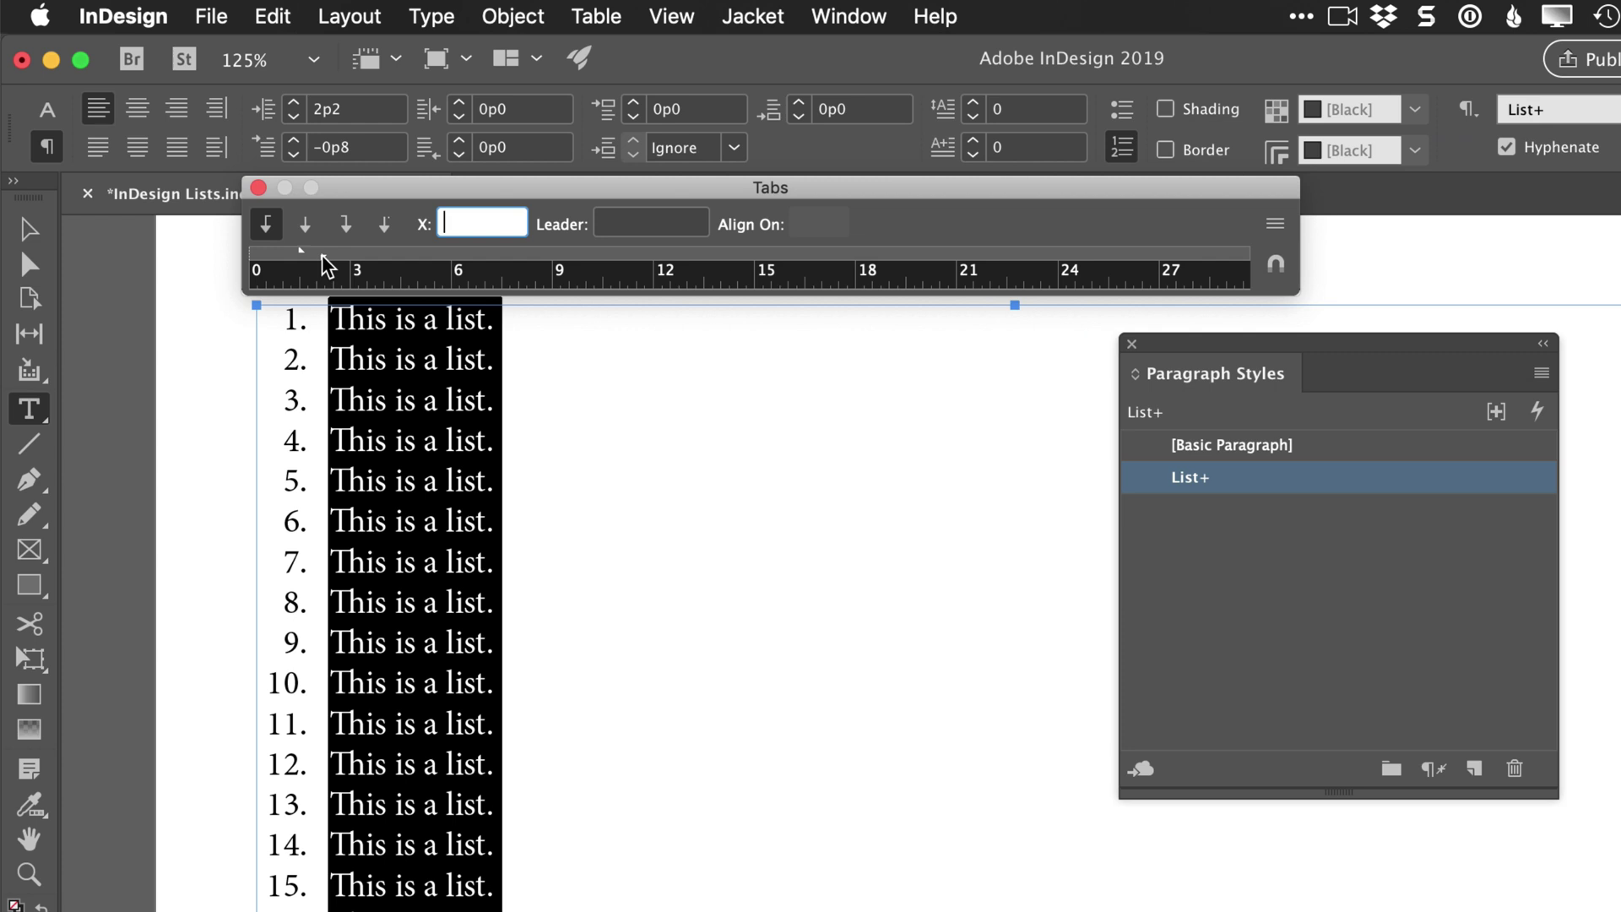
pyautogui.click(323, 257)
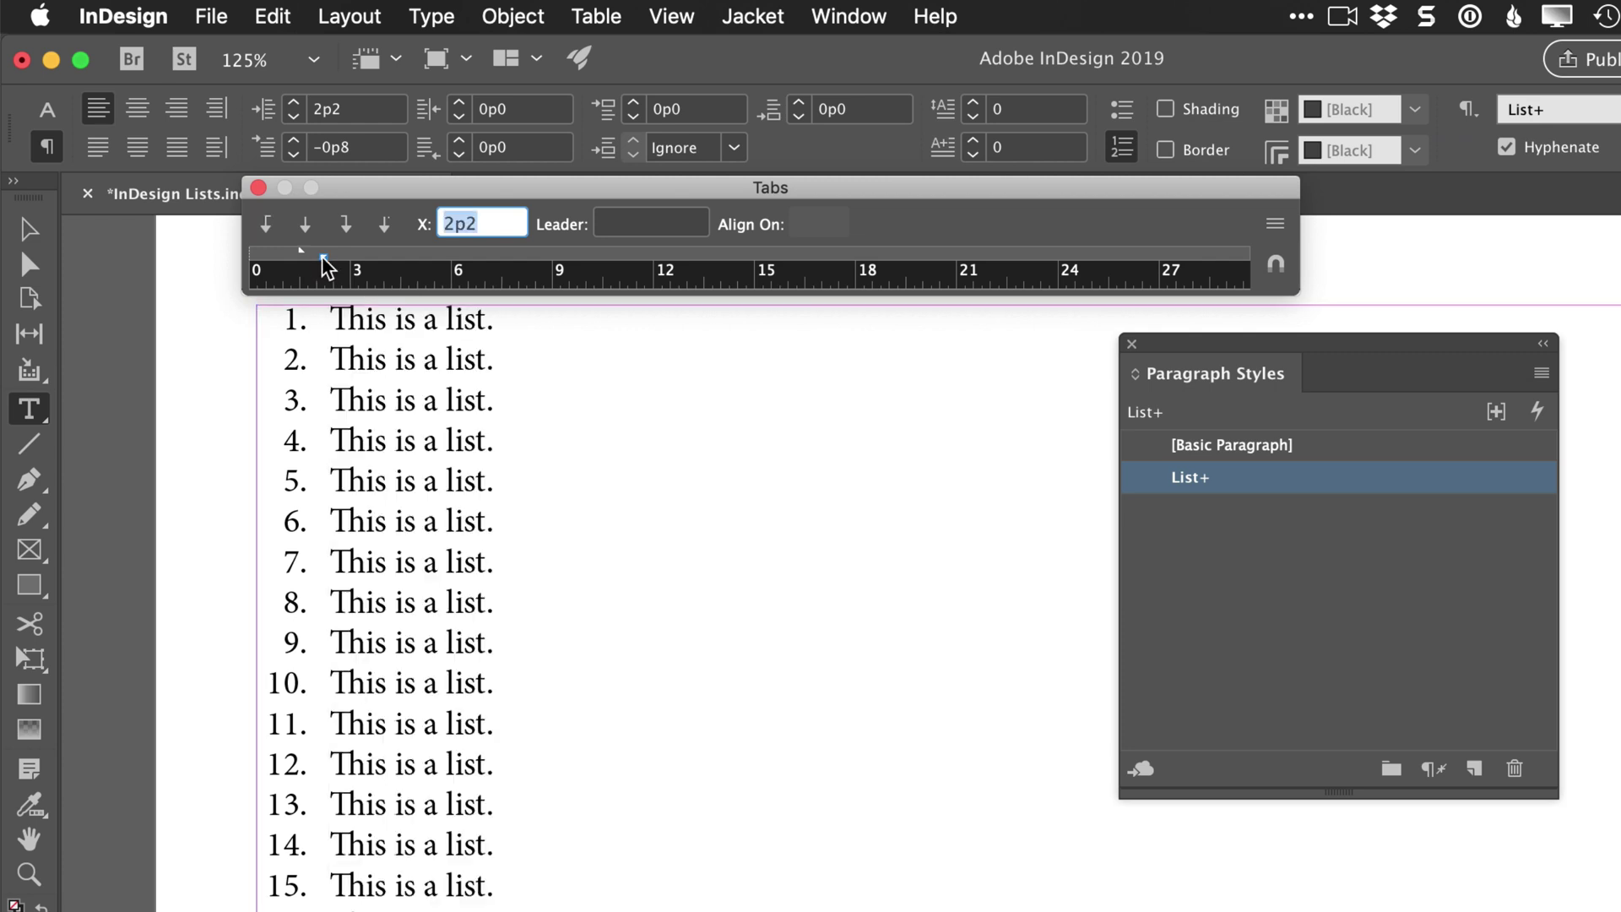
pyautogui.moveTo(322, 256)
pyautogui.mouseDown()
pyautogui.moveTo(344, 265)
pyautogui.moveTo(295, 251)
pyautogui.mouseUp()
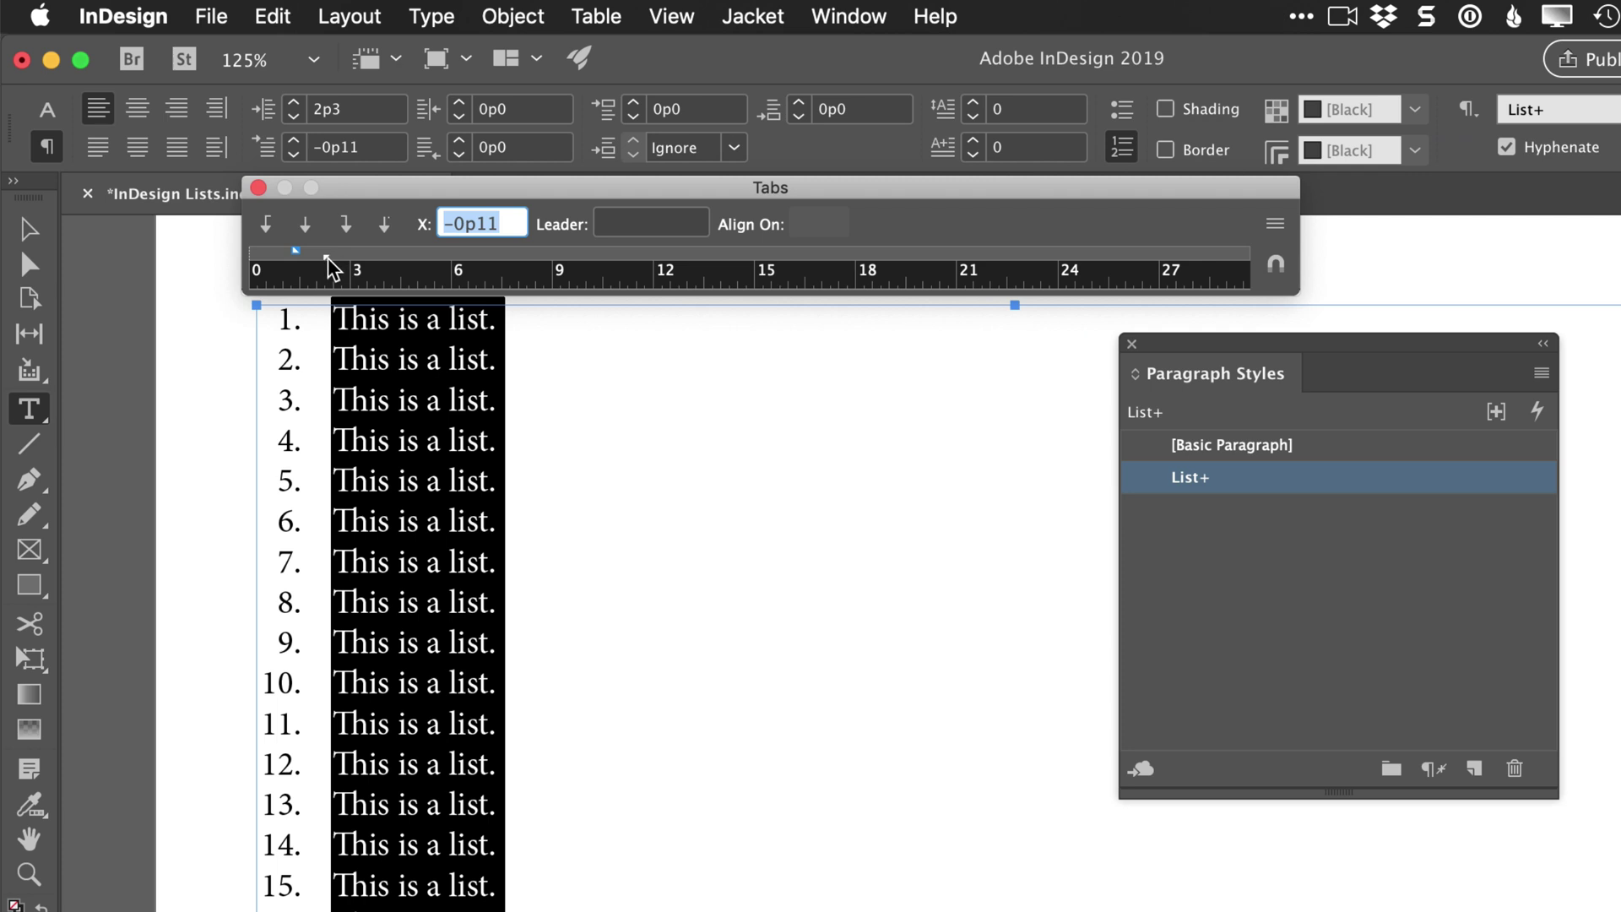
# Pull the left indent back to 2p0, set the first line to -0p6, and close the Tabs ruler
pyautogui.moveTo(326, 257); pyautogui.dragTo(318, 257)
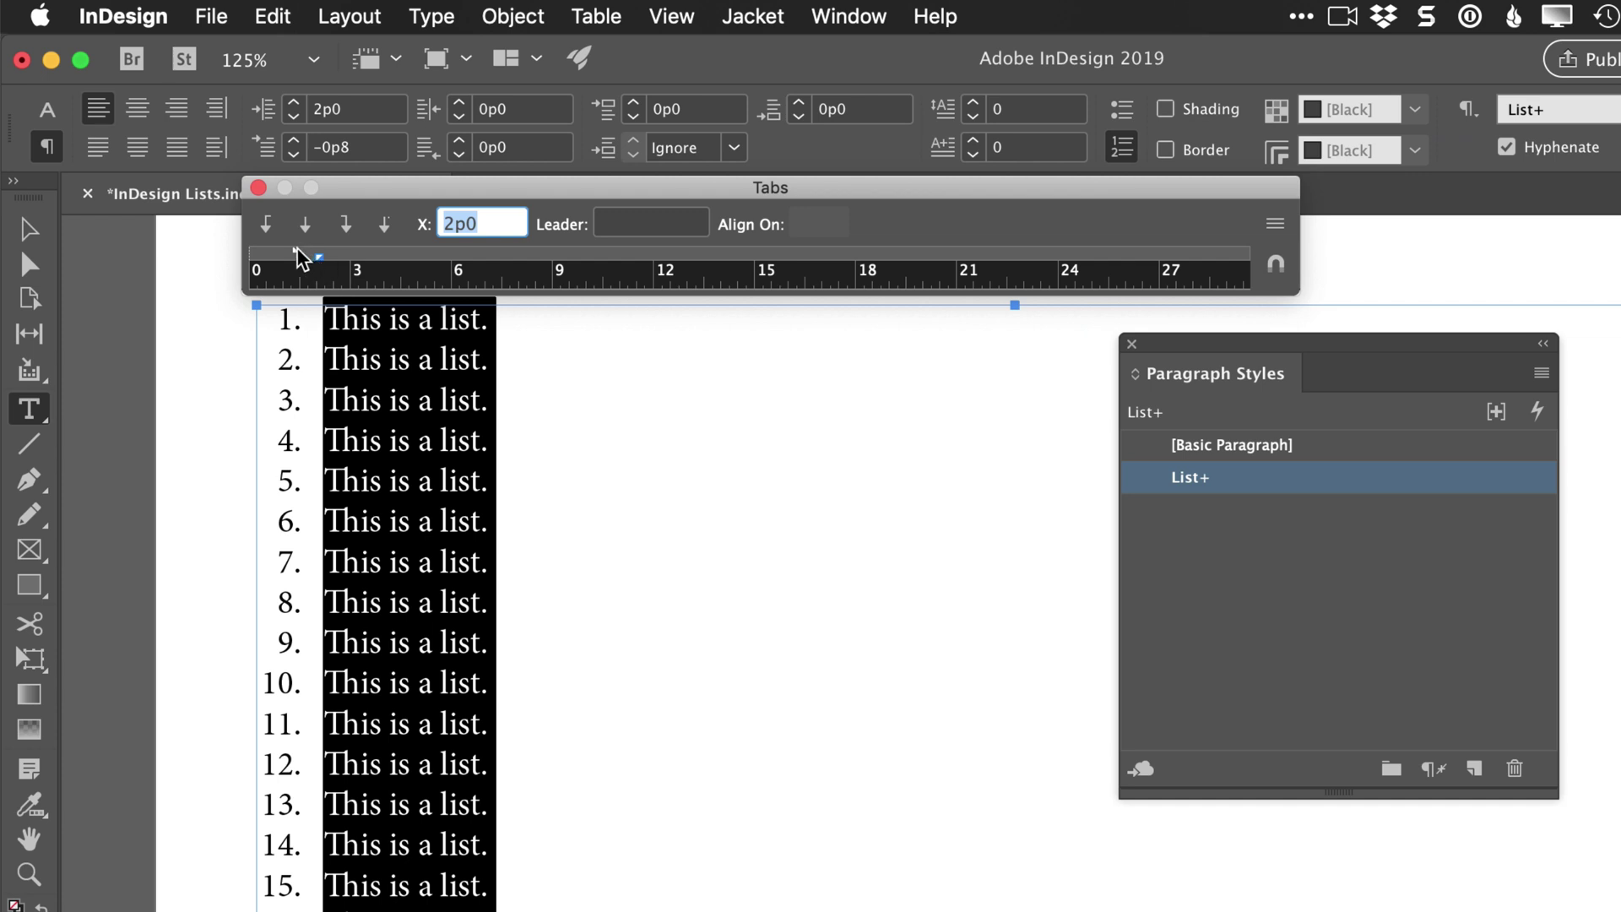
pyautogui.click(295, 251)
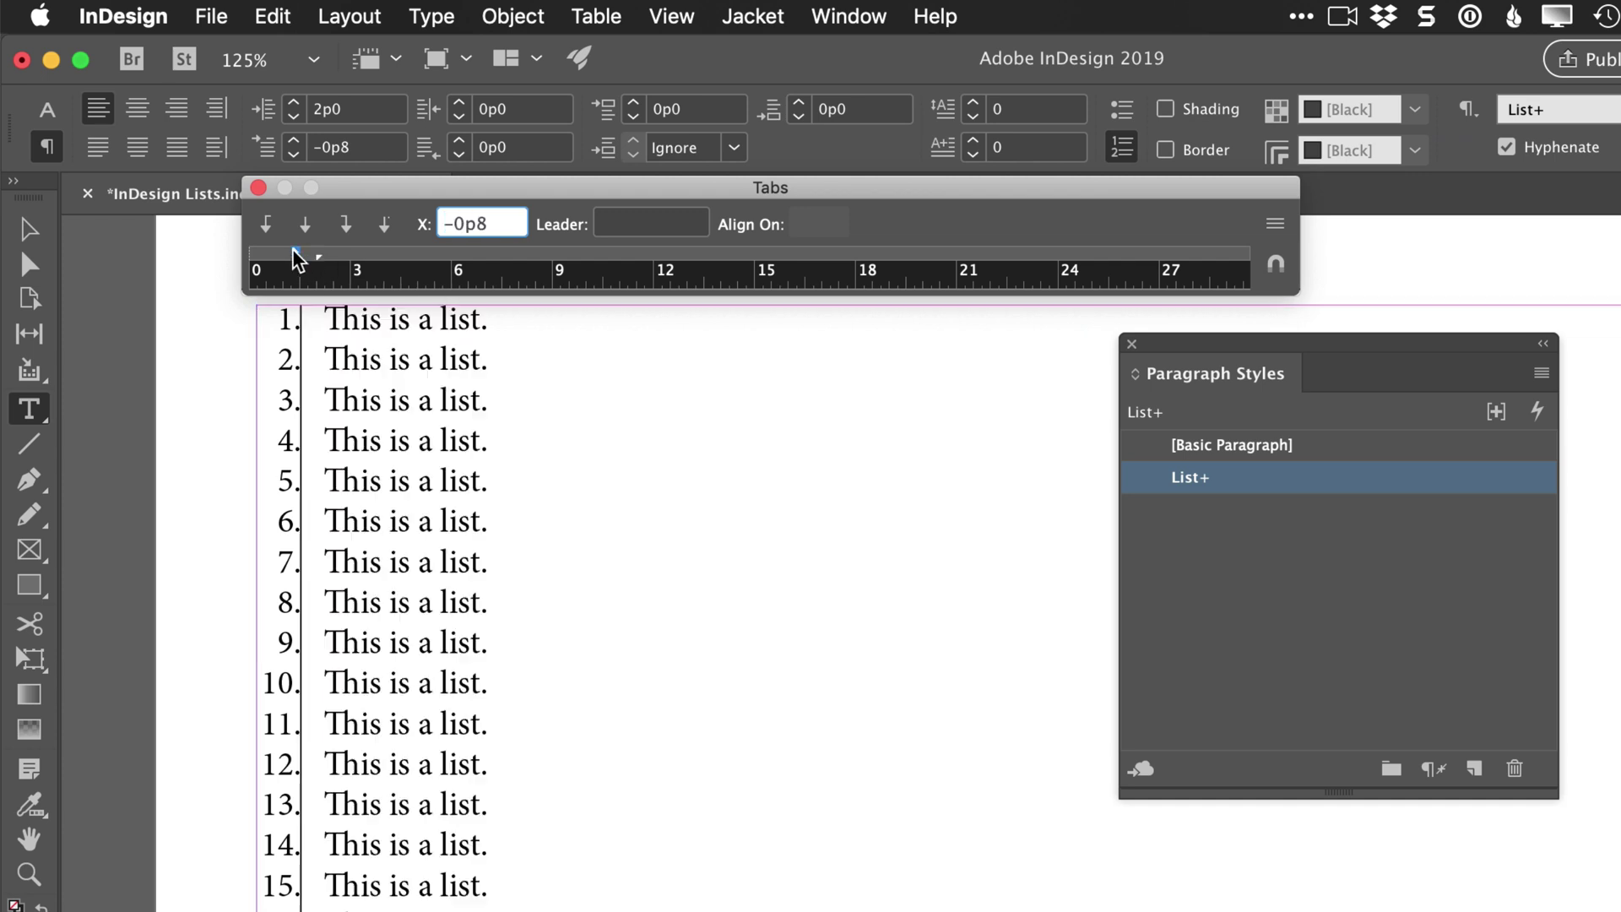
pyautogui.moveTo(295, 251); pyautogui.dragTo(300, 251)
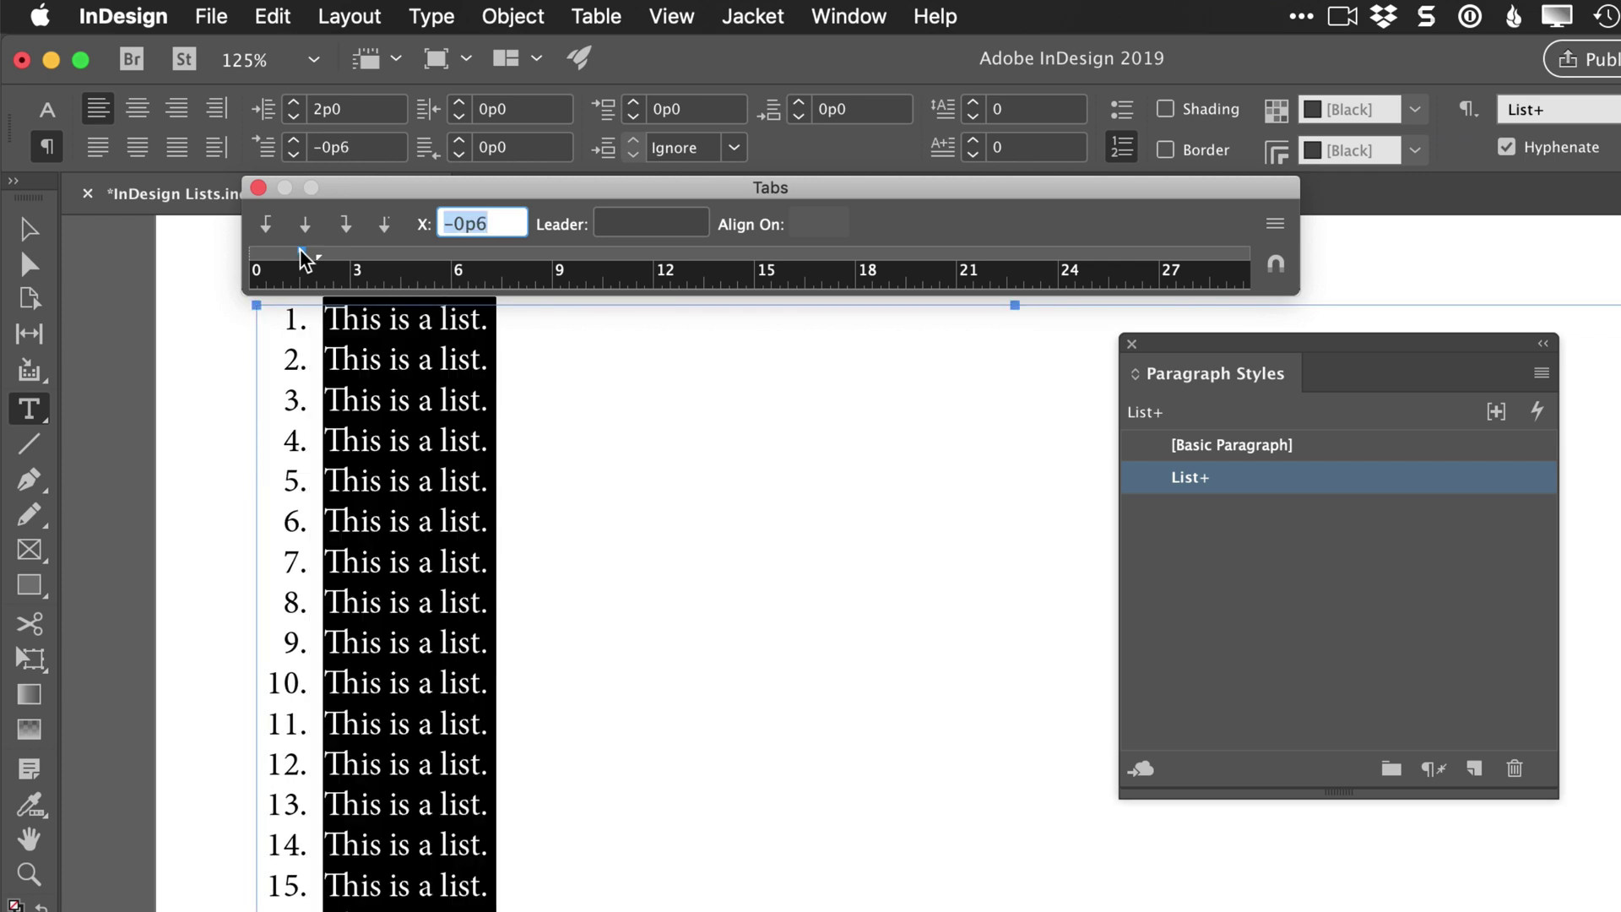
pyautogui.click(258, 187)
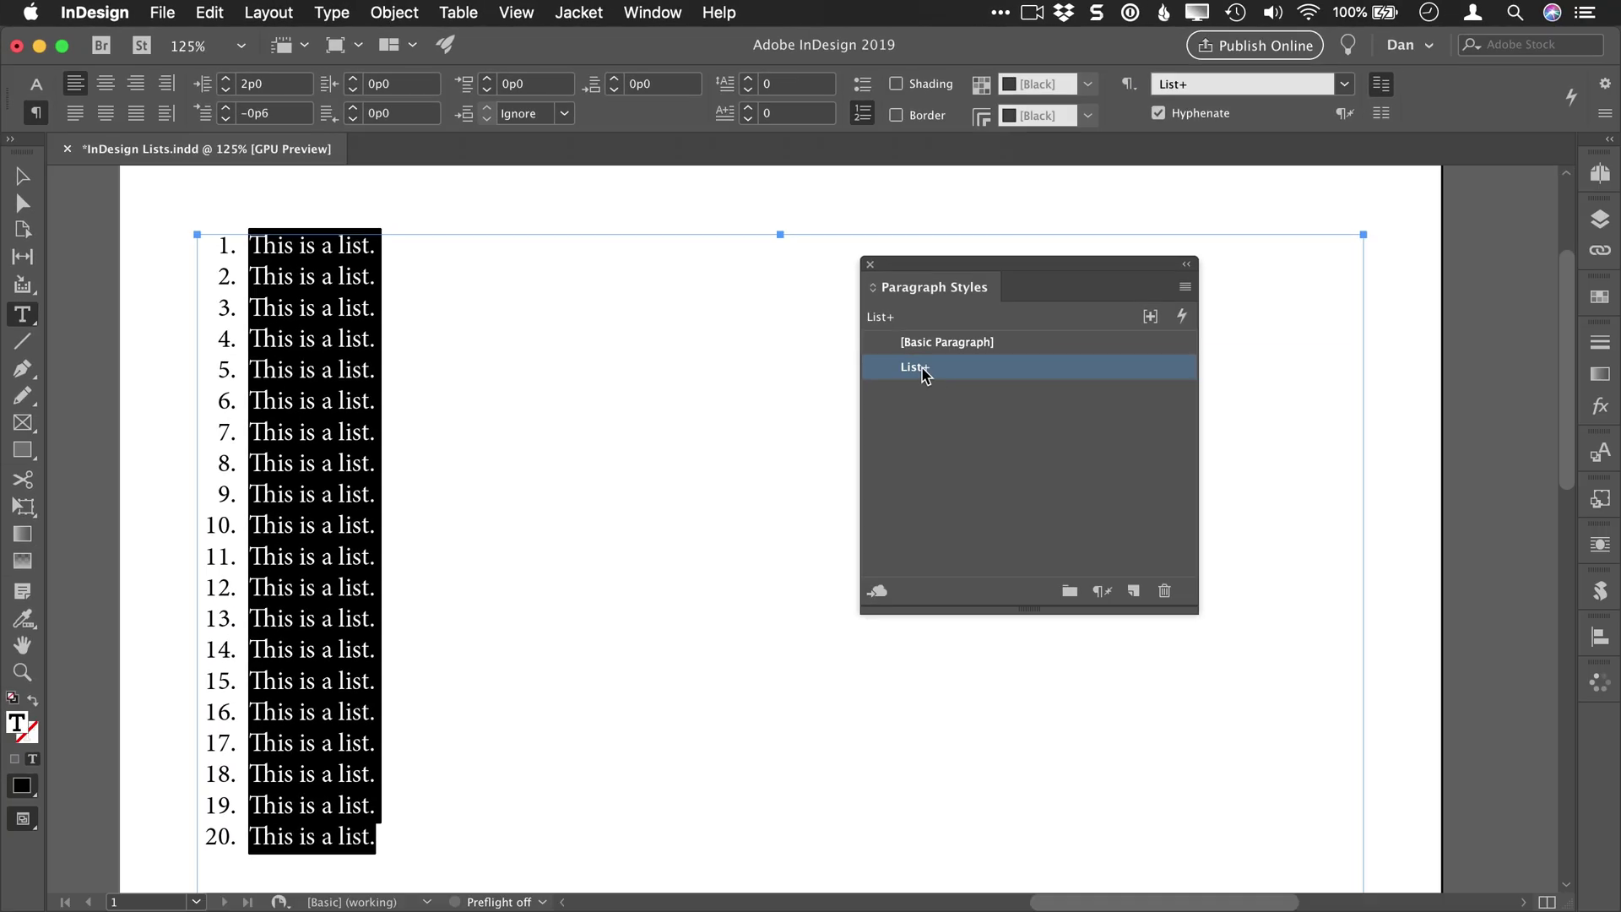
# Redefine the List paragraph style from the panel menu to absorb the 2p0/-0p6 indents
pyautogui.moveTo(1200, 483)
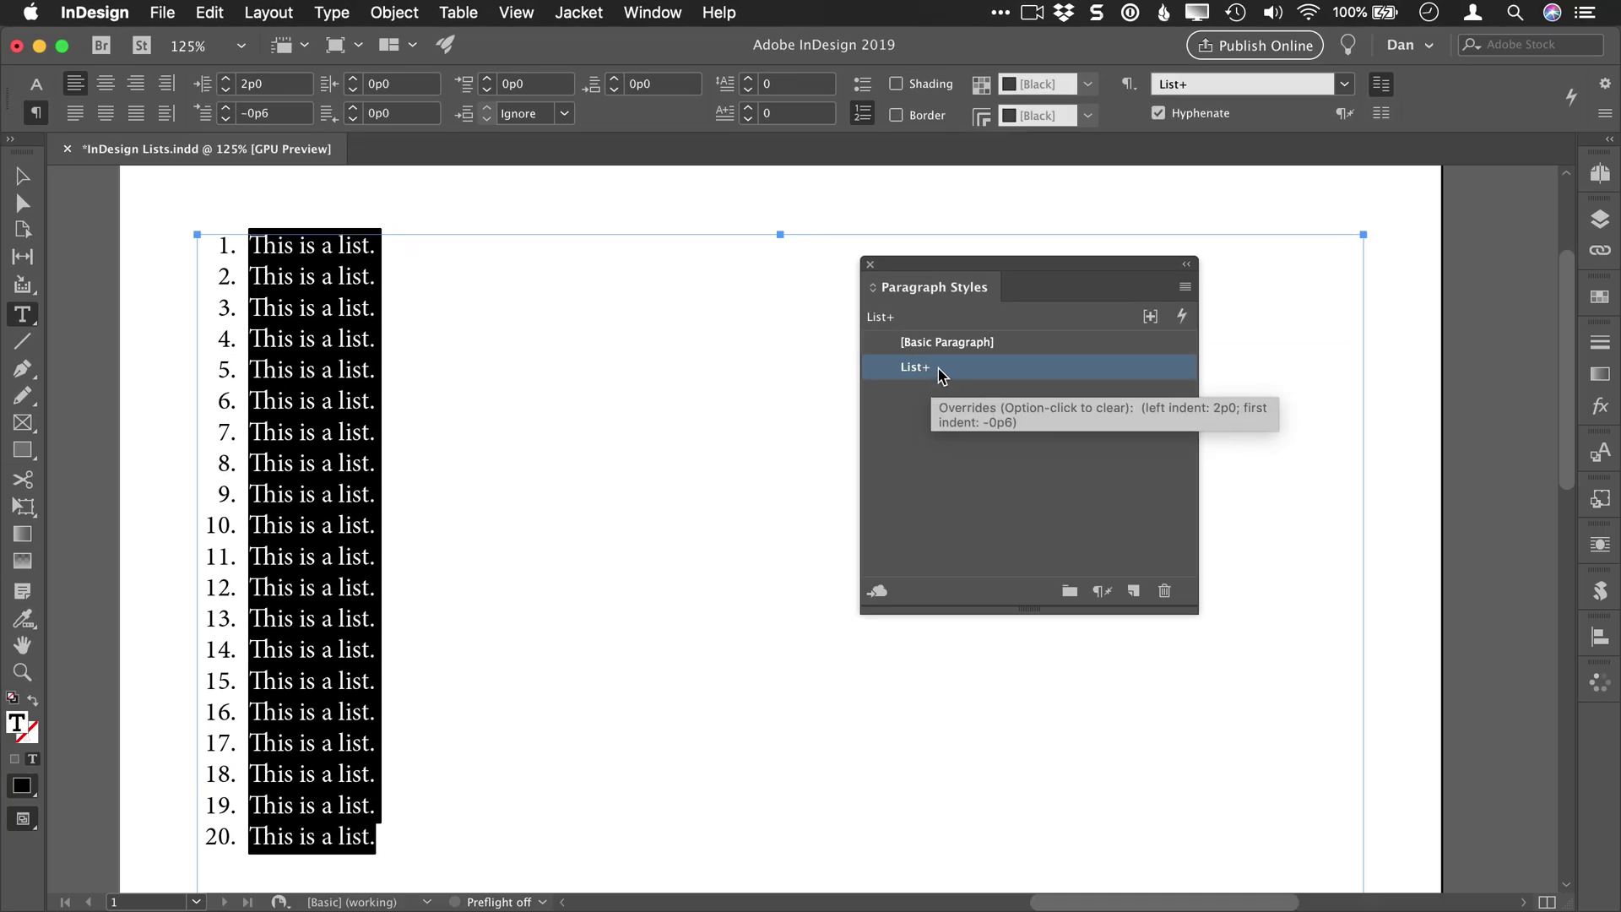
pyautogui.click(1185, 289)
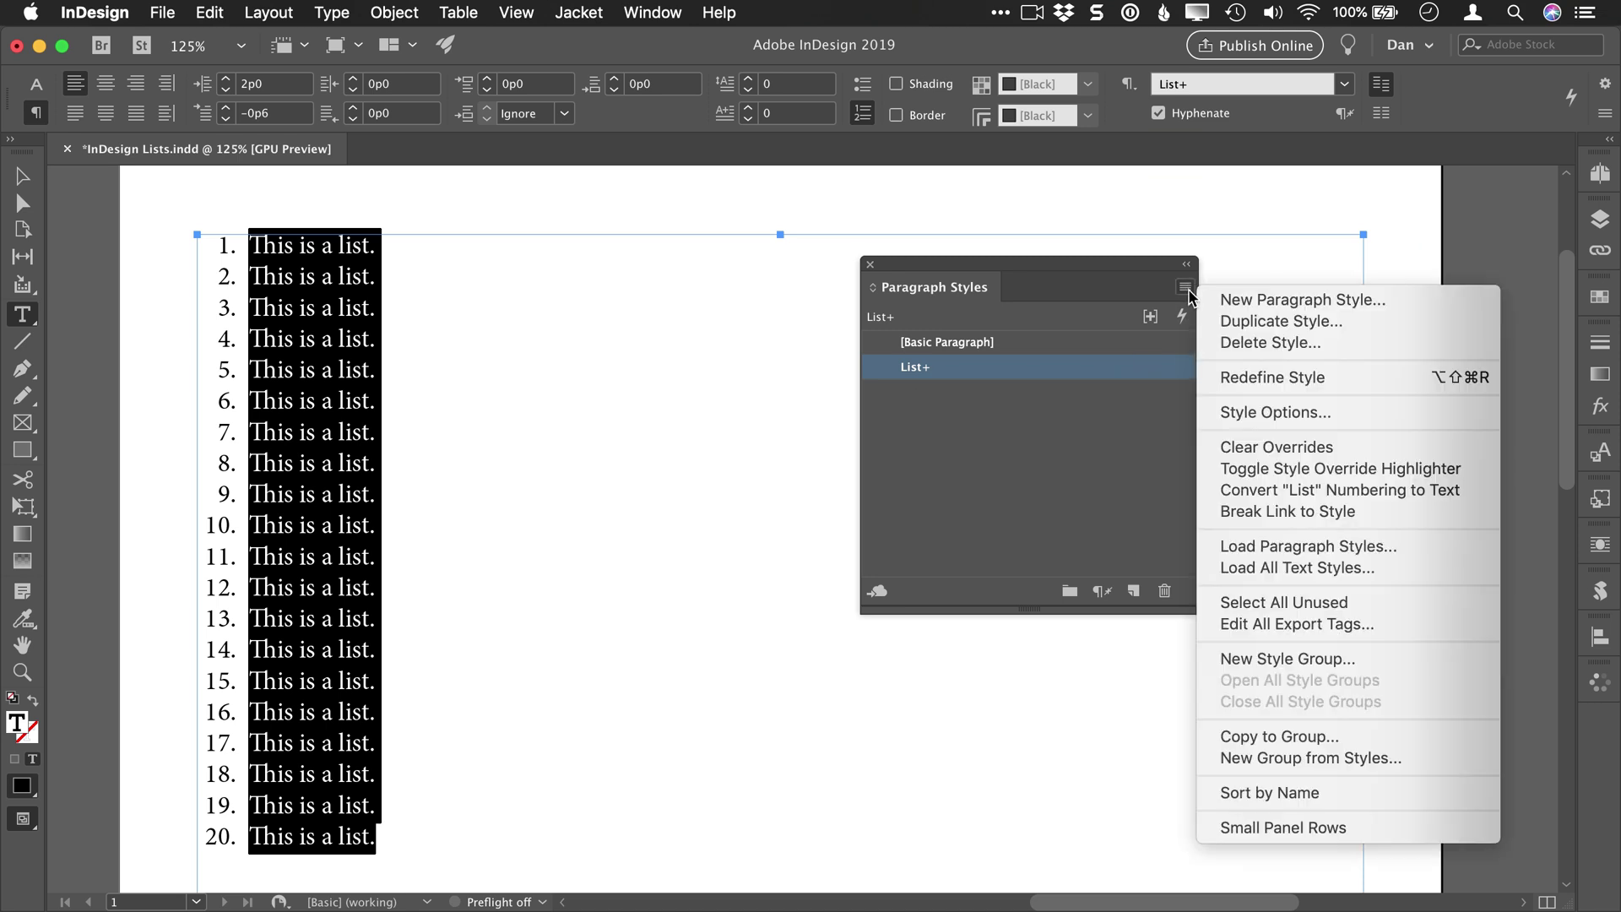
pyautogui.click(1241, 379)
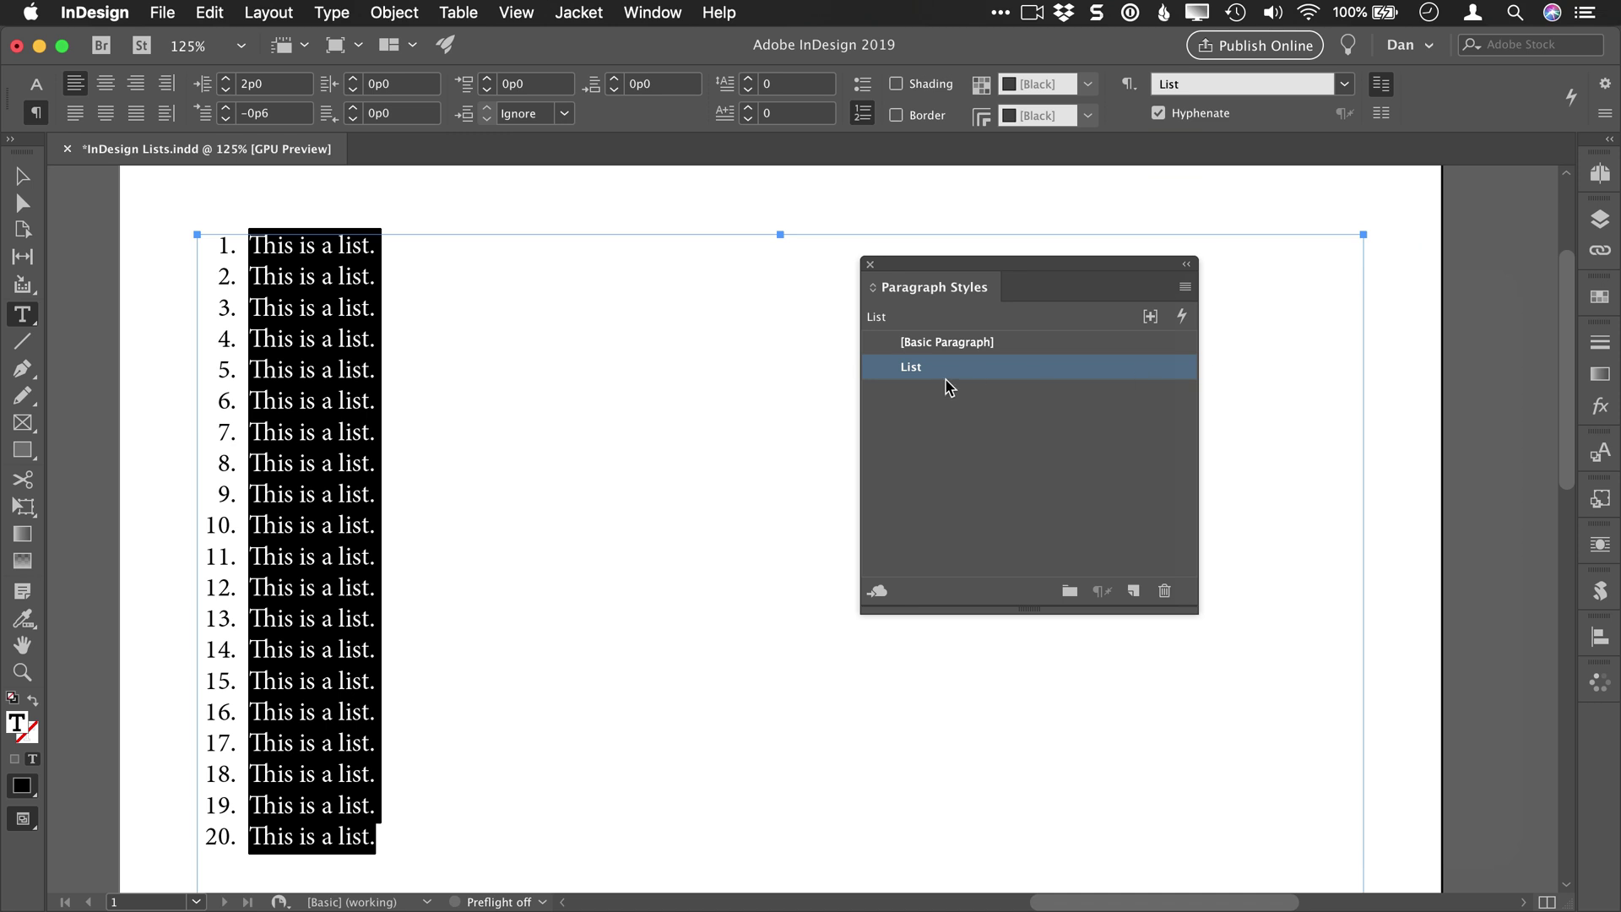